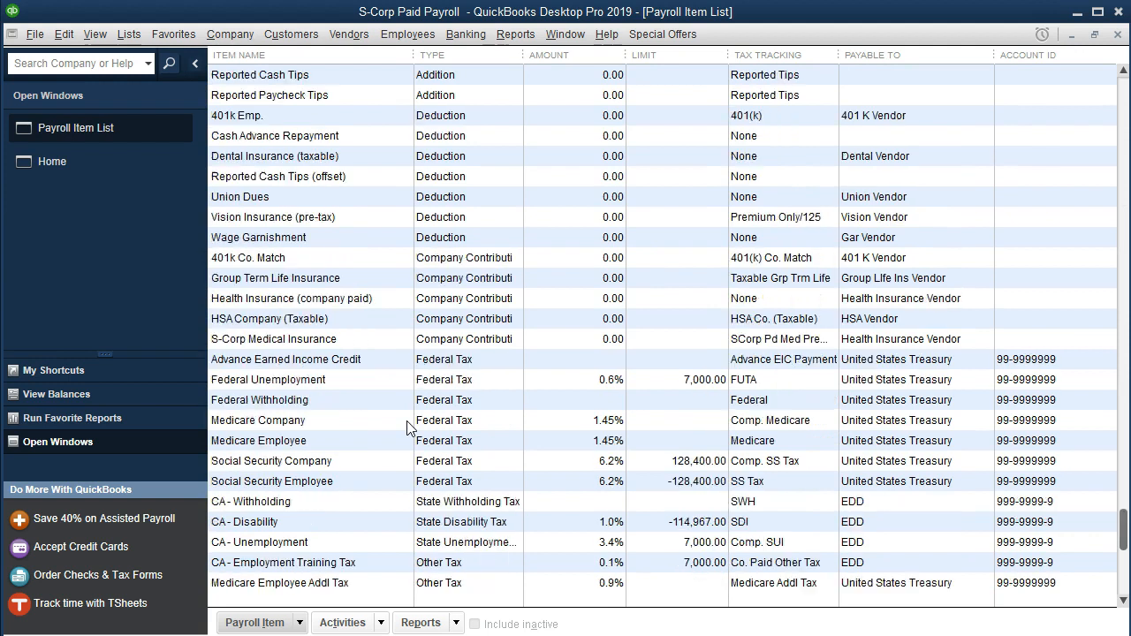
Examine the Federal Withholding, Medicare Company and Medicare Employee entries in the payroll item list.
{"action": "left_click", "coordinate": [362, 400]}
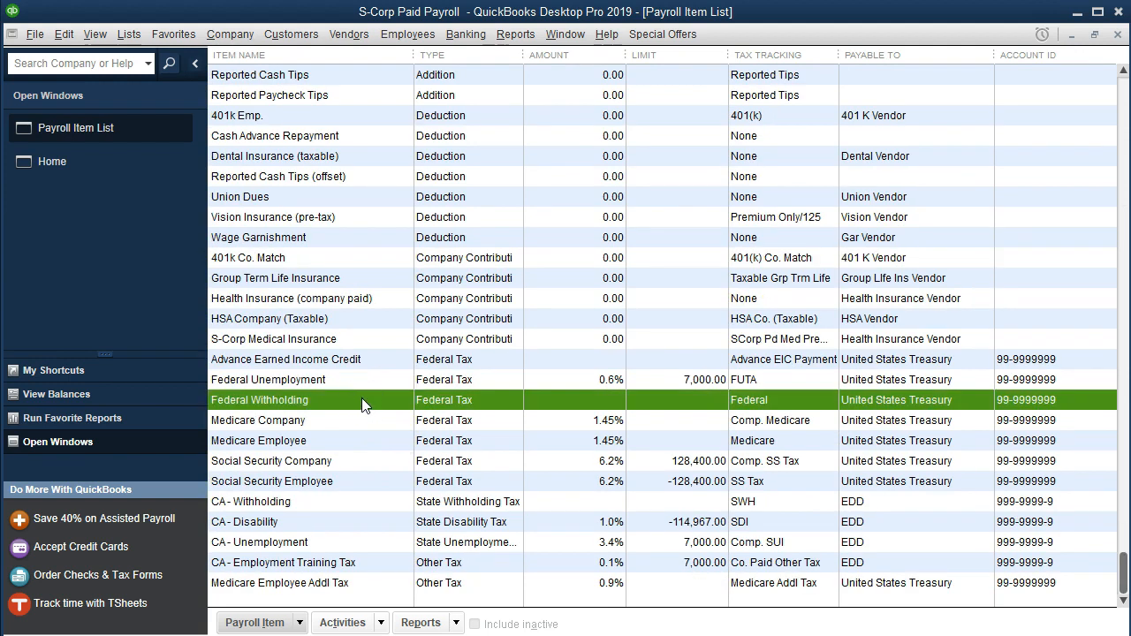
{"action": "left_click", "coordinate": [352, 421]}
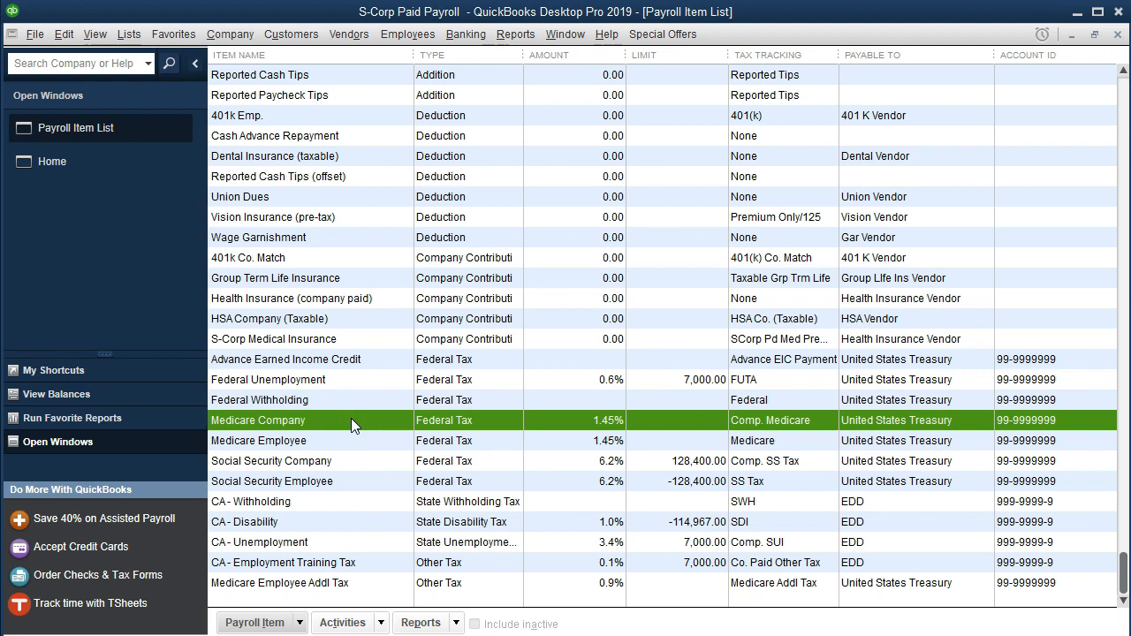
{"action": "left_click", "coordinate": [351, 438]}
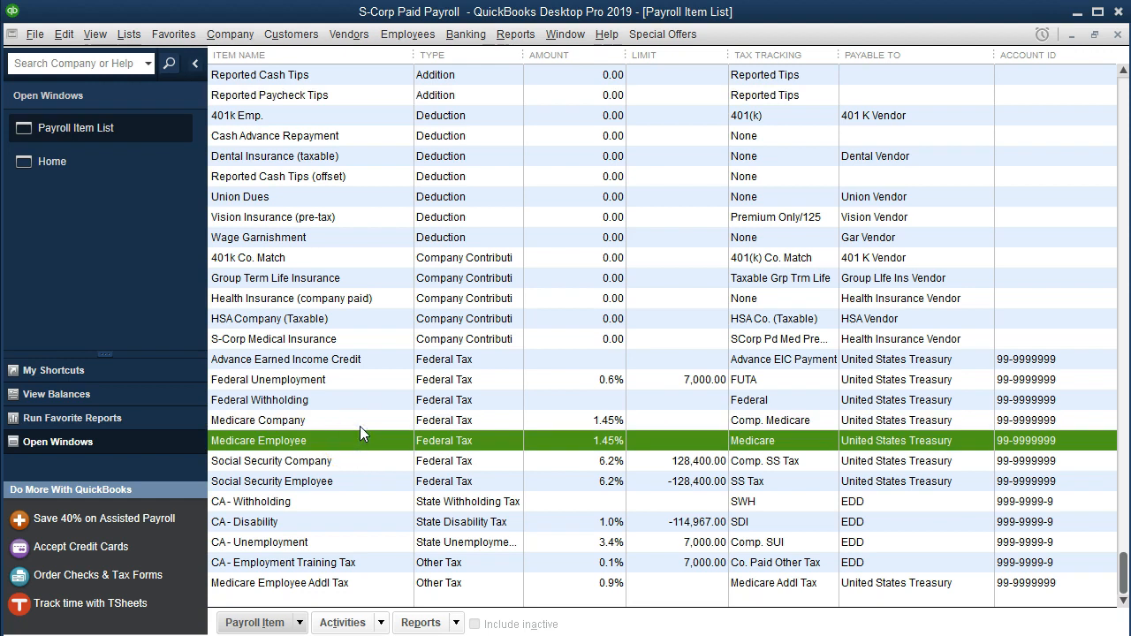
{"action": "left_click", "coordinate": [360, 426]}
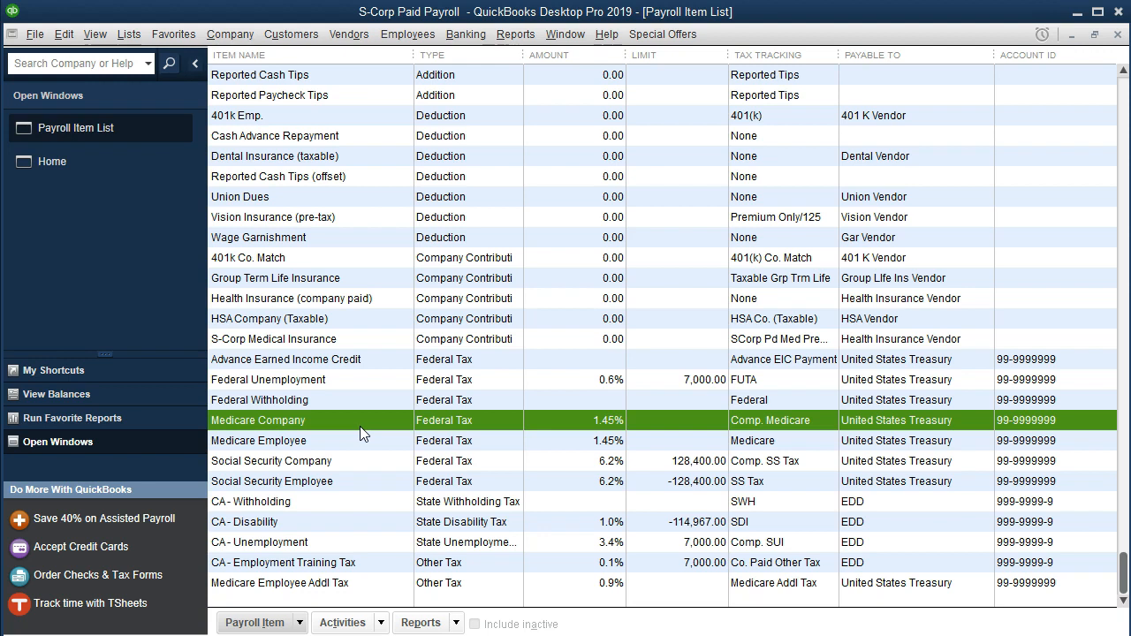
{"action": "left_click", "coordinate": [413, 38]}
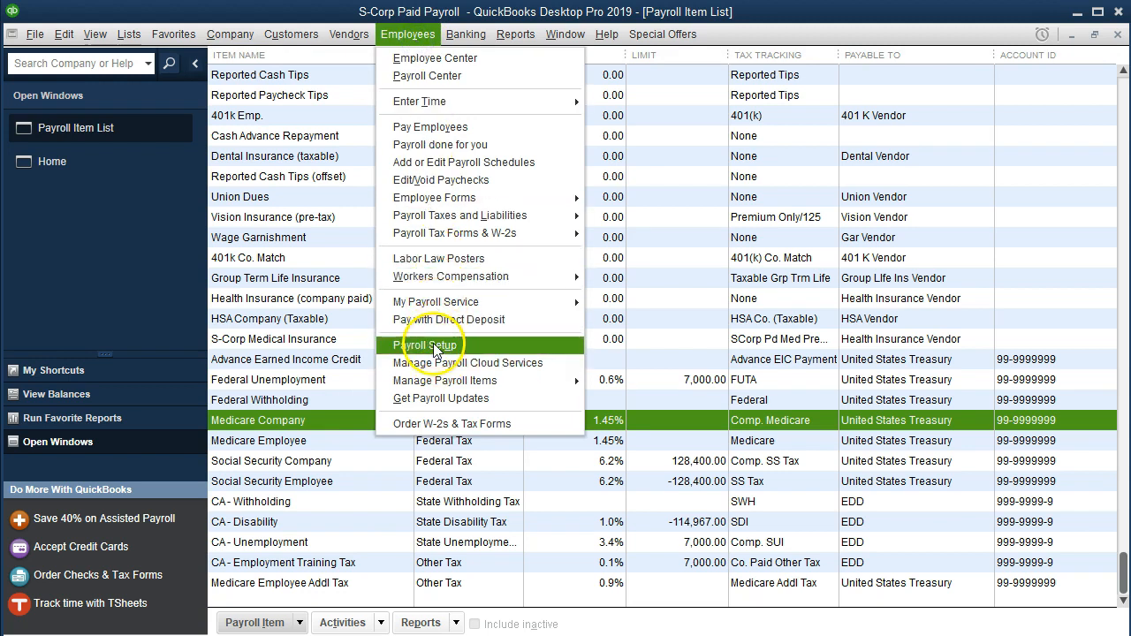
{"action": "left_click", "coordinate": [343, 422]}
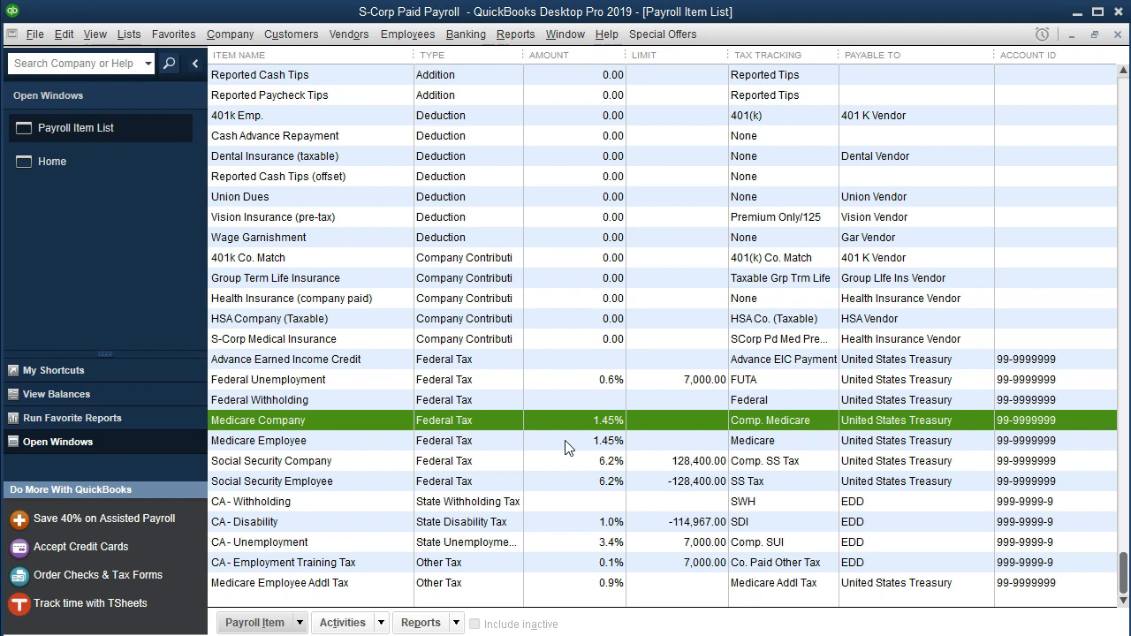
Open the register for the Checking Account.
{"action": "left_click", "coordinate": [466, 34]}
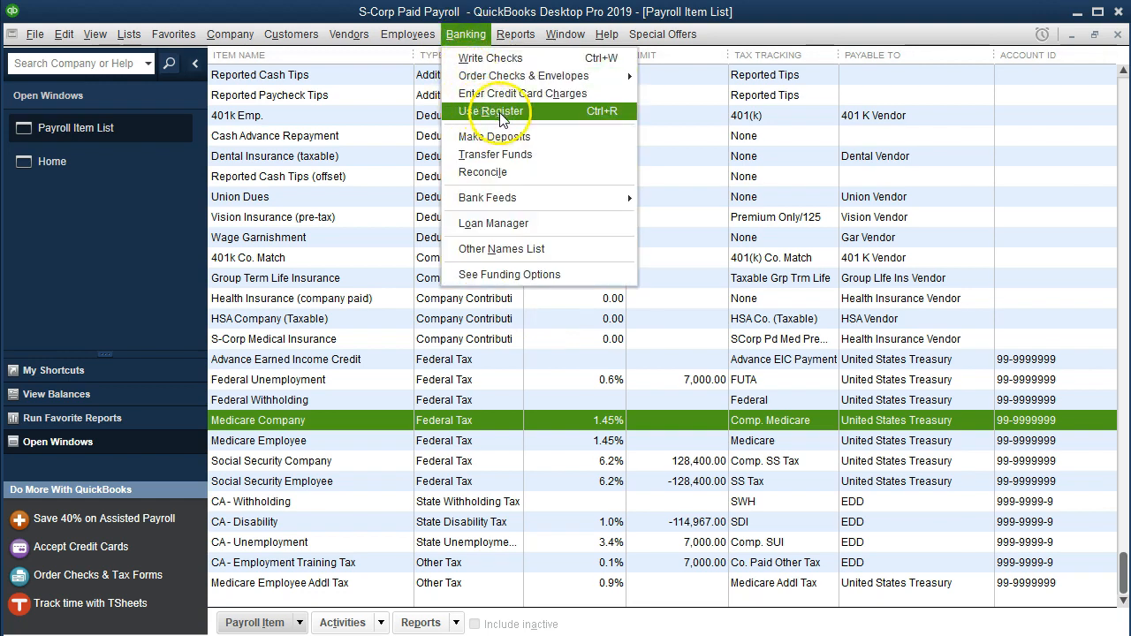
{"action": "left_click", "coordinate": [531, 116]}
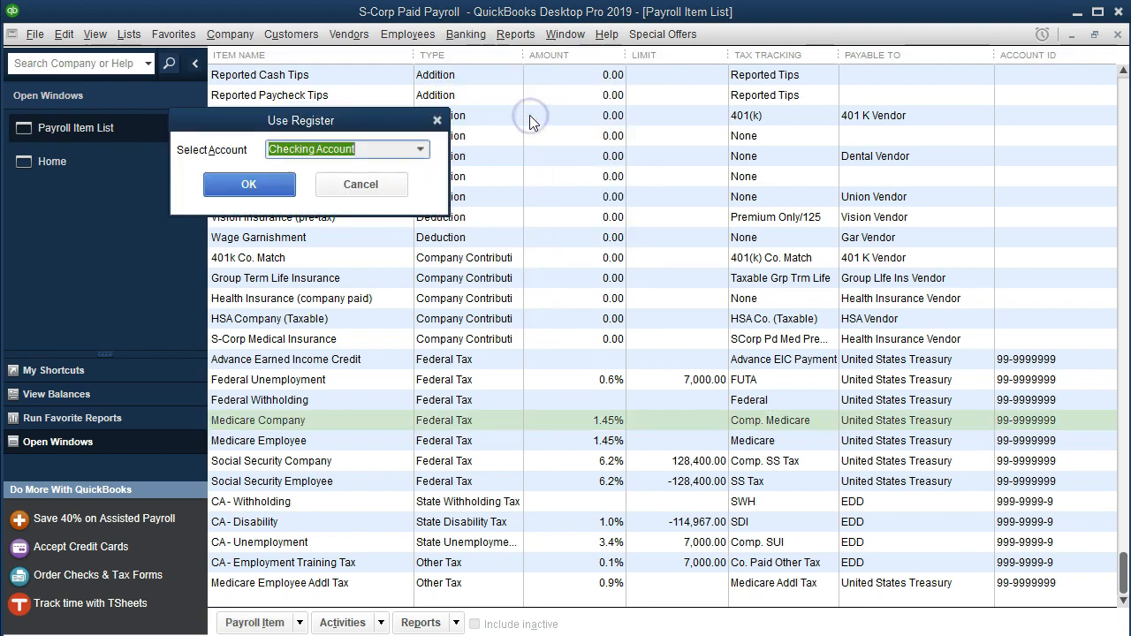
{"action": "left_click", "coordinate": [269, 184]}
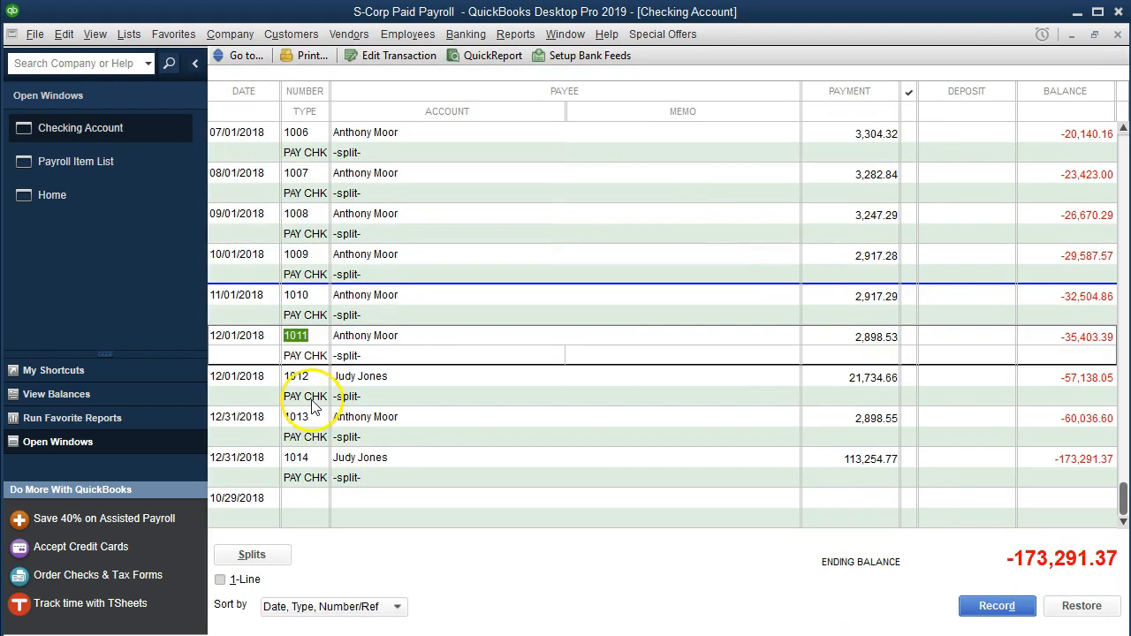
Open paycheck 1012 dated 12/01/2018 from the register and show its paycheck detail.
{"action": "left_click", "coordinate": [313, 399]}
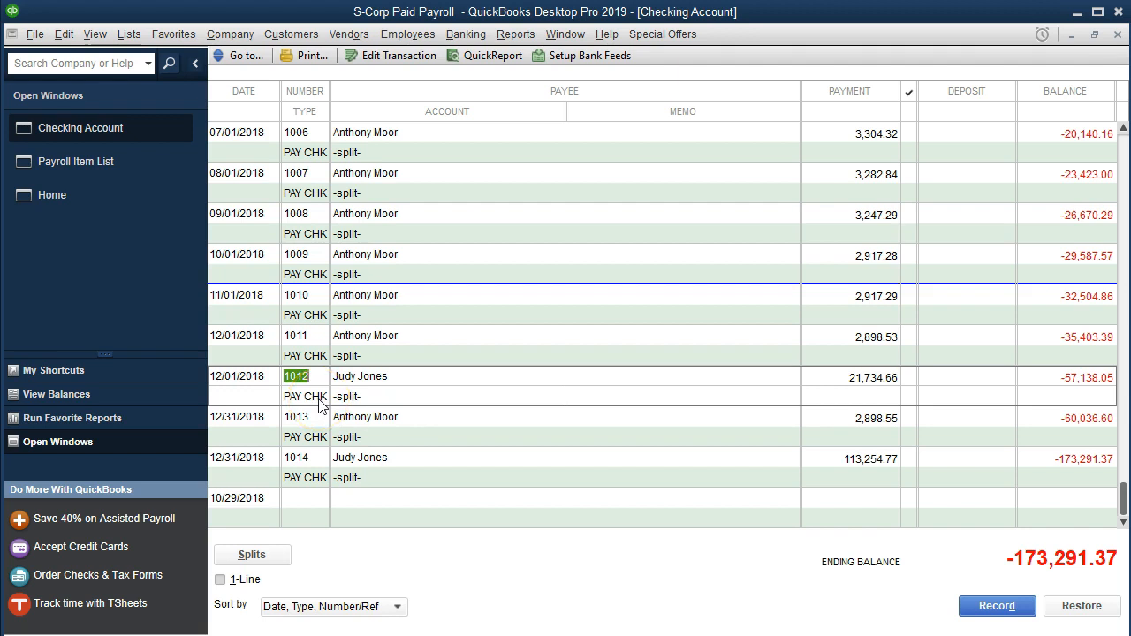
{"action": "double_click", "coordinate": [320, 403]}
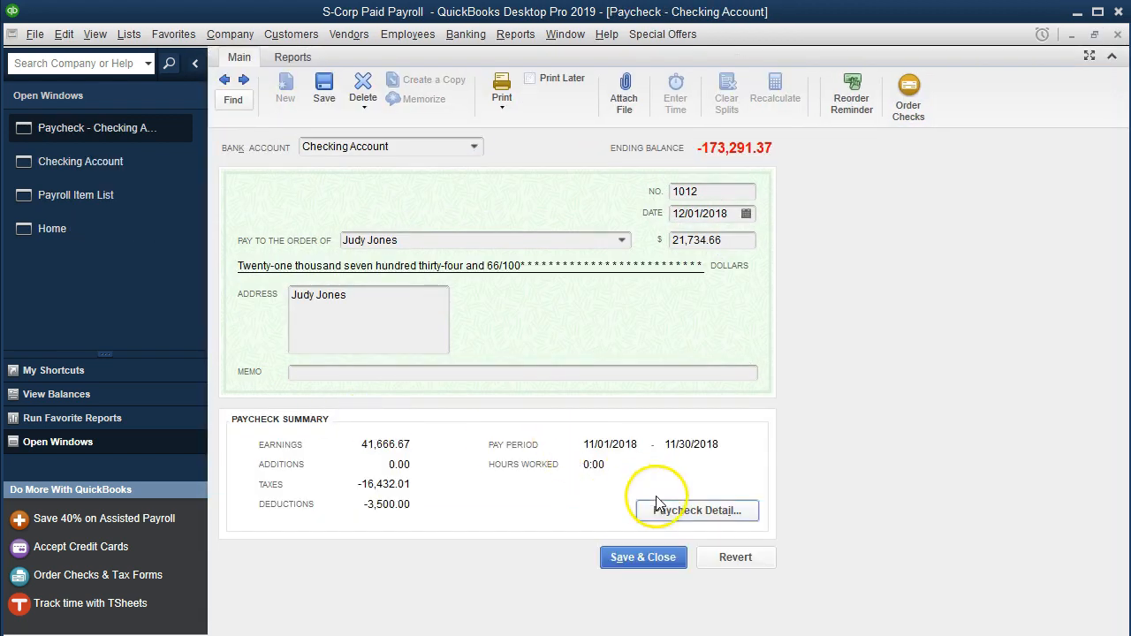
{"action": "left_click", "coordinate": [717, 512]}
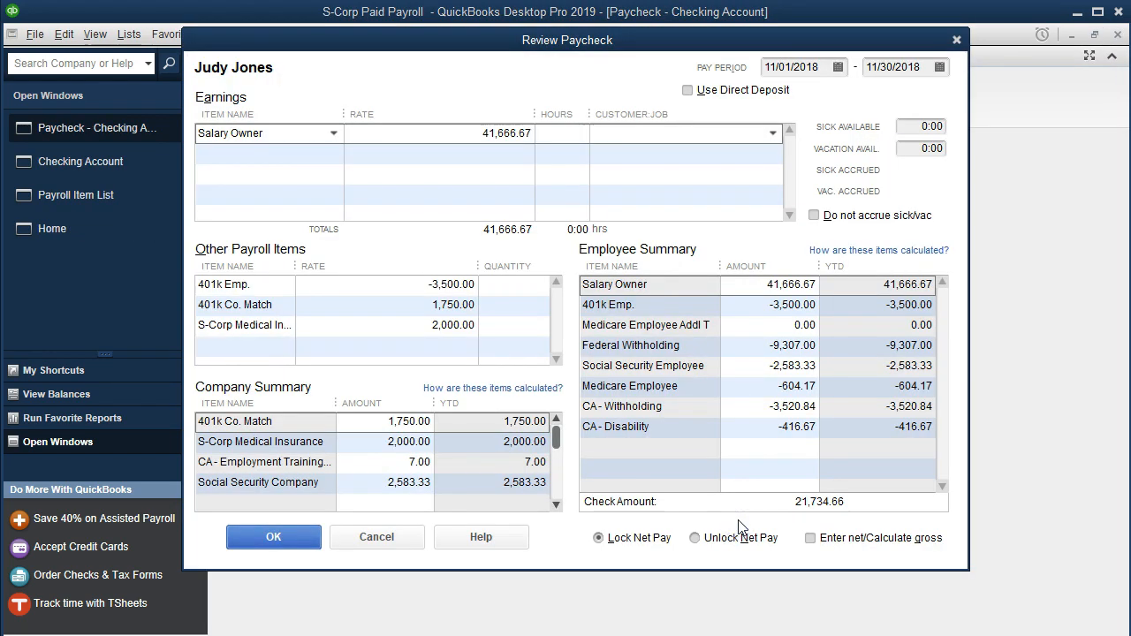
Check the Medicare Employee amount by multiplying the 41,666.67 salary by 0.0145 in the Windows Calculator, and close the calculator.
{"action": "left_click", "coordinate": [753, 389]}
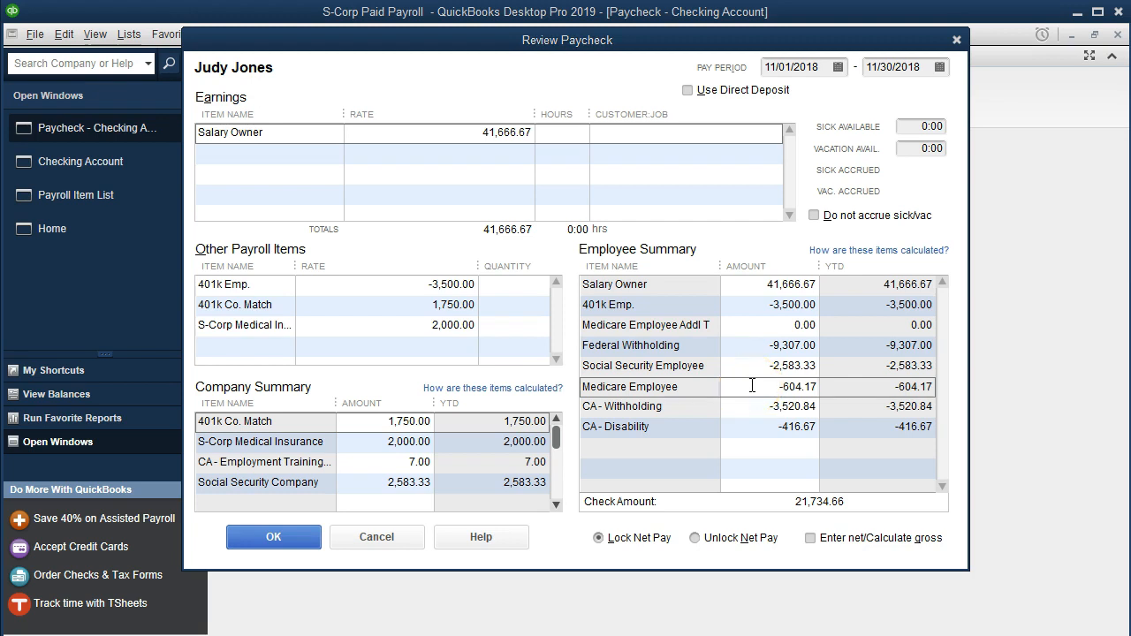
{"action": "key", "text": "XF86Calculator"}
{"action": "left_click_drag", "start_coordinate": [571, 214], "coordinate": [412, 209]}
{"action": "left_click", "coordinate": [417, 435]}
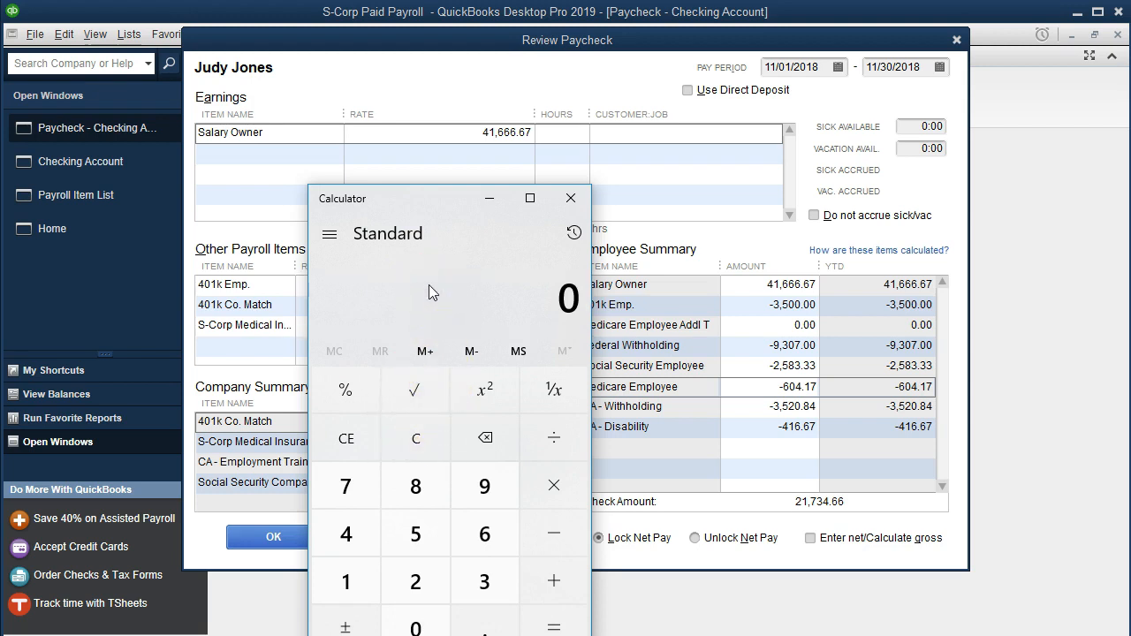
{"action": "type", "text": "41,666.67"}
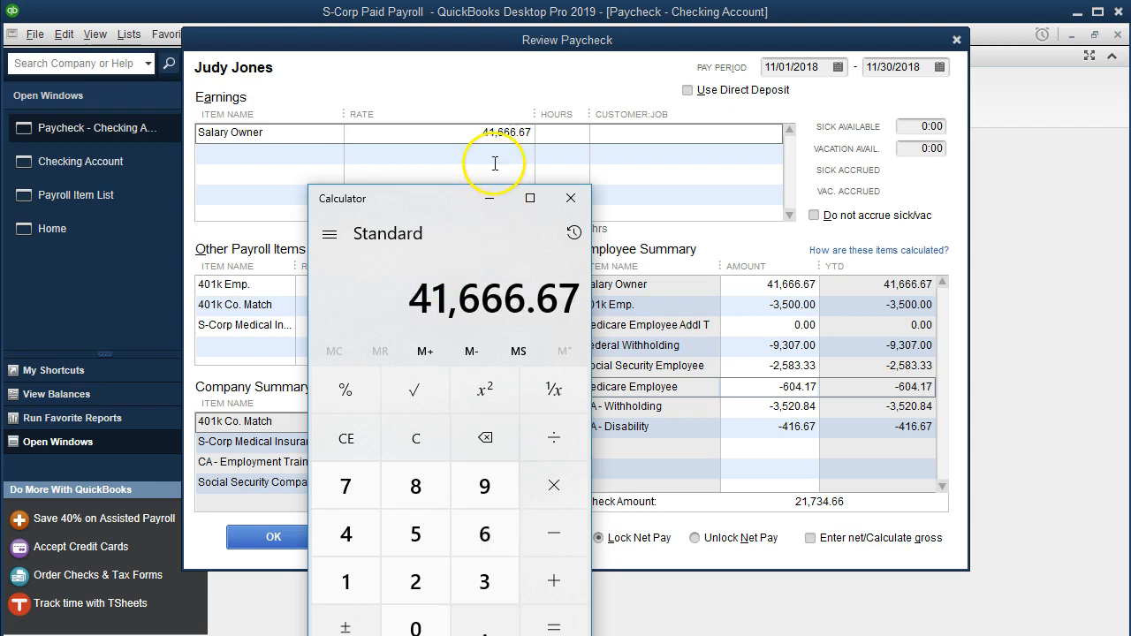
{"action": "key", "text": "asterisk"}
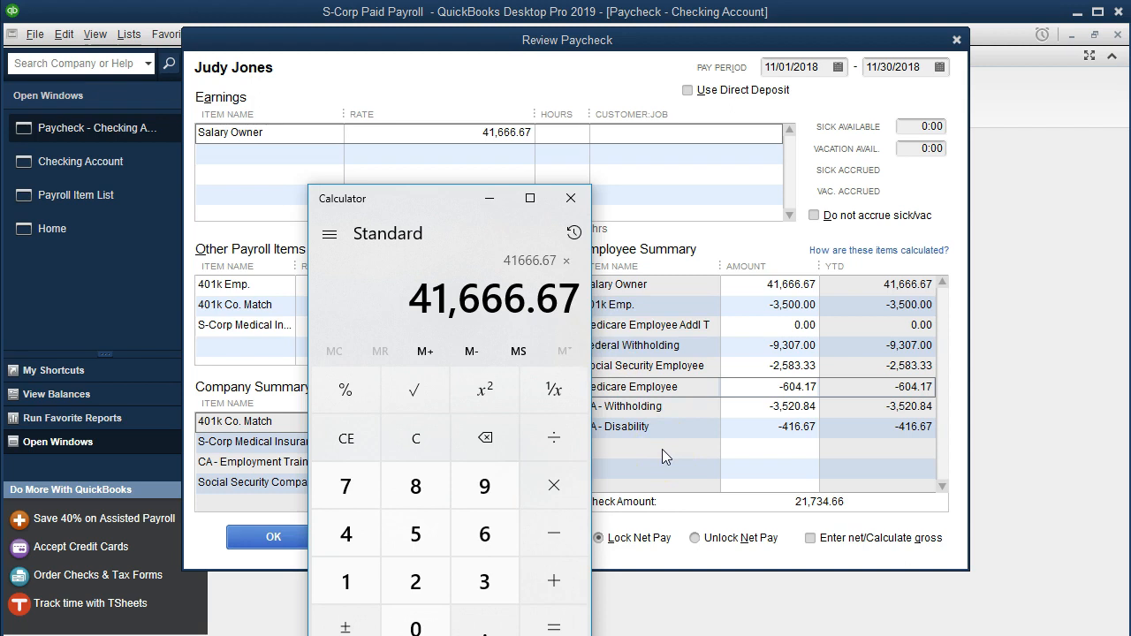
{"action": "type", "text": ".0145"}
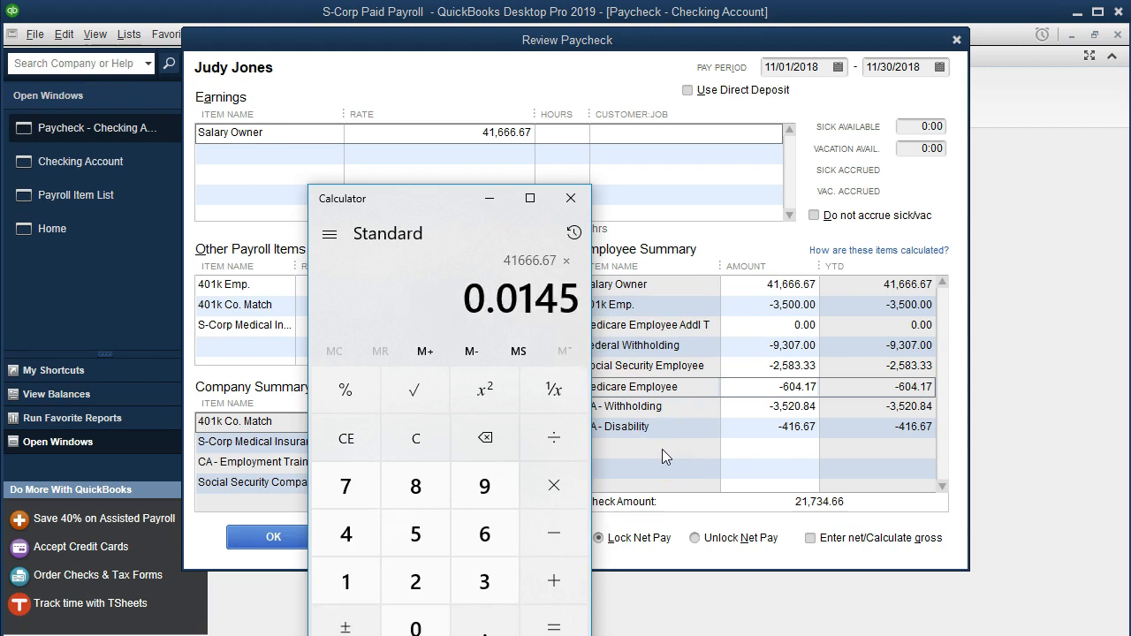
{"action": "key", "text": "Return"}
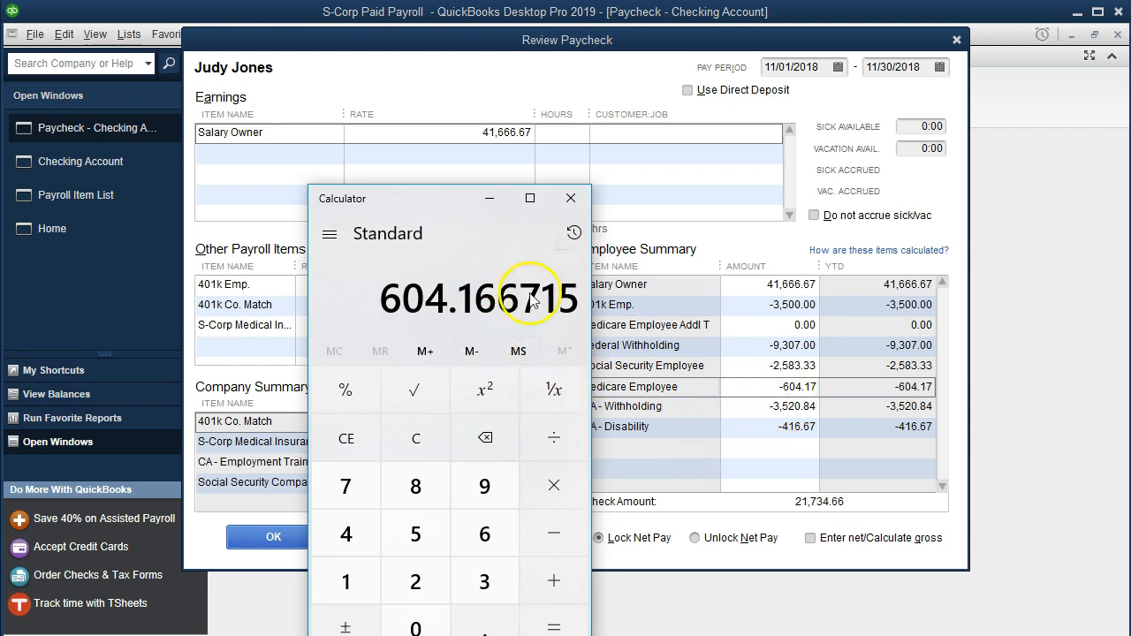
{"action": "left_click", "coordinate": [576, 205]}
Compare the Medicare Employee and Medicare Company amounts in the paycheck detail, and close the paycheck without changing it.
{"action": "left_click", "coordinate": [754, 386]}
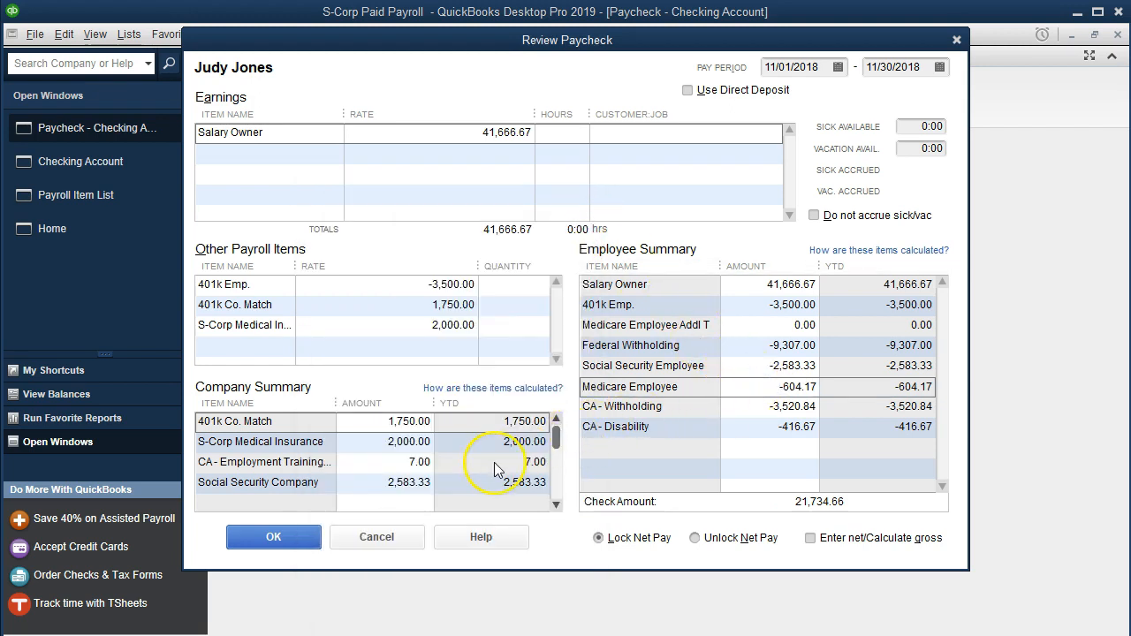
{"action": "left_click", "coordinate": [555, 504]}
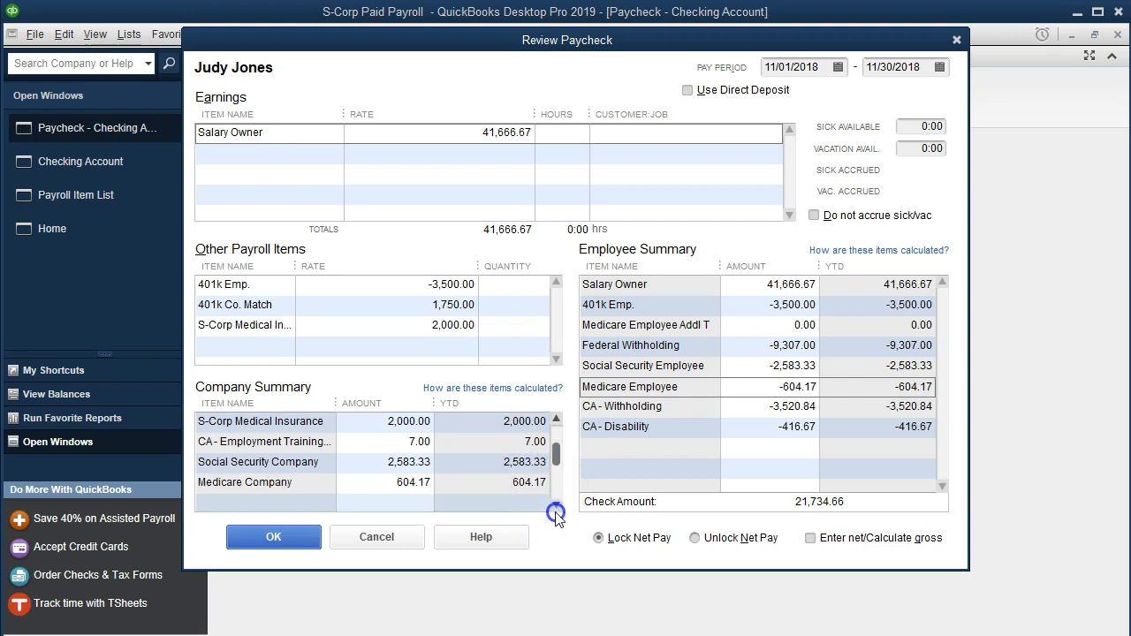
{"action": "left_click", "coordinate": [384, 483]}
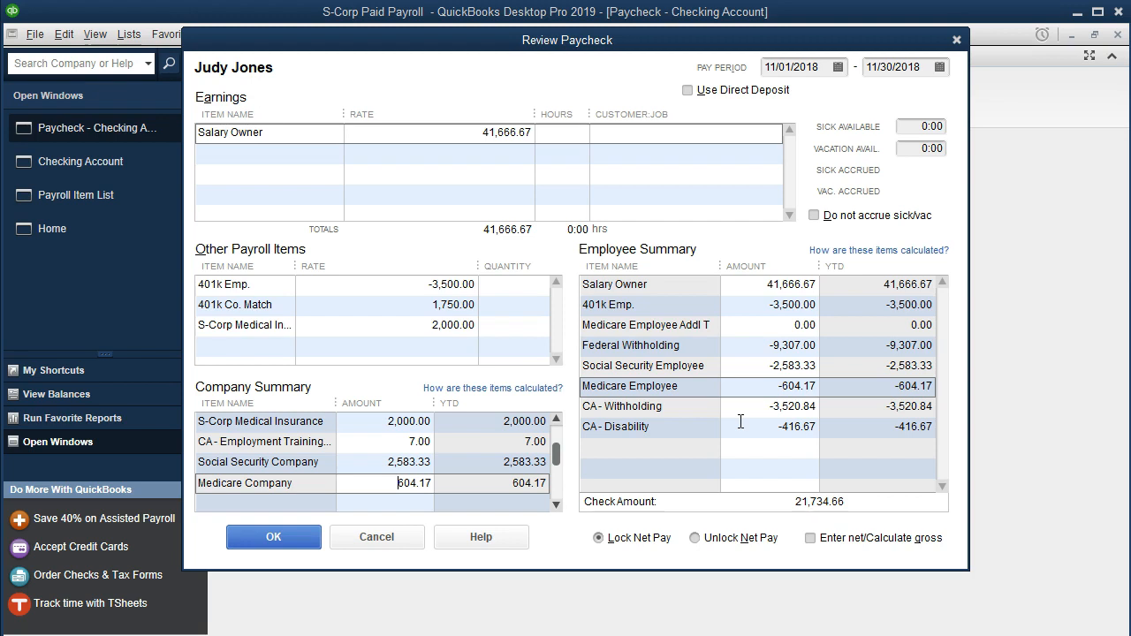
{"action": "left_click", "coordinate": [956, 42]}
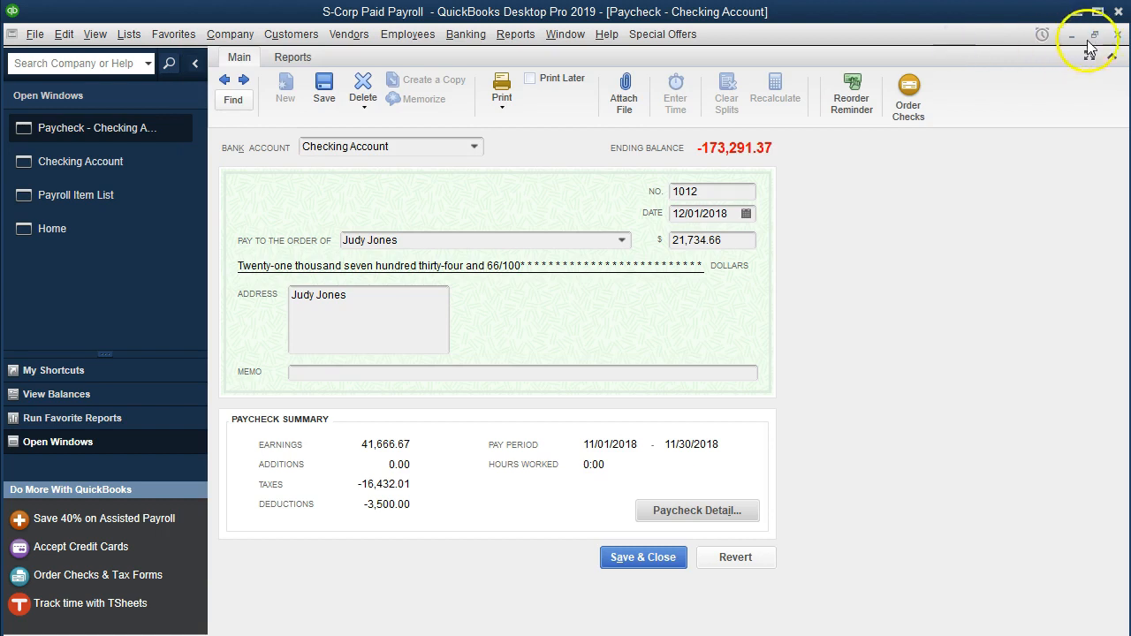
{"action": "left_click", "coordinate": [1119, 37]}
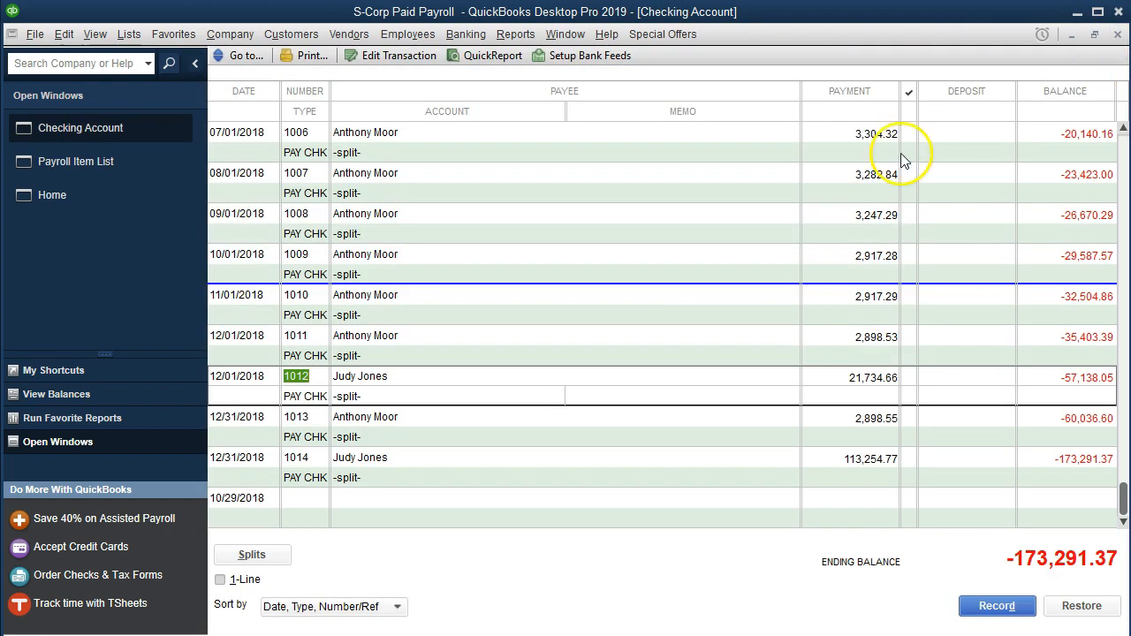
Open paycheck 1011 dated 12/01/2018 from the register and show its paycheck detail.
{"action": "left_click", "coordinate": [320, 356]}
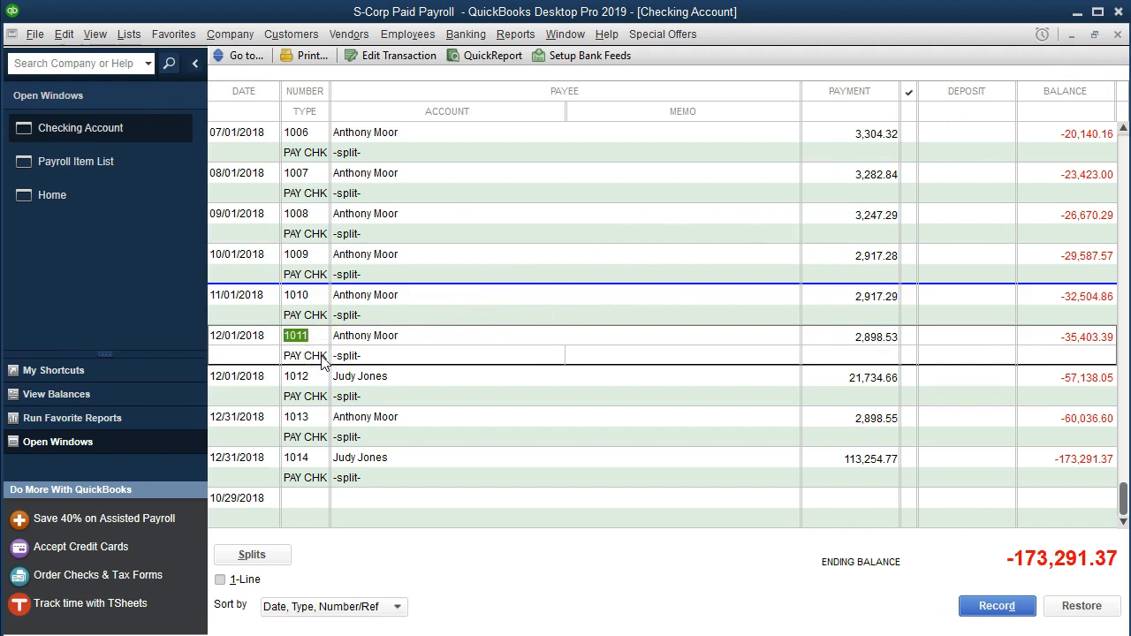
{"action": "double_click", "coordinate": [321, 357]}
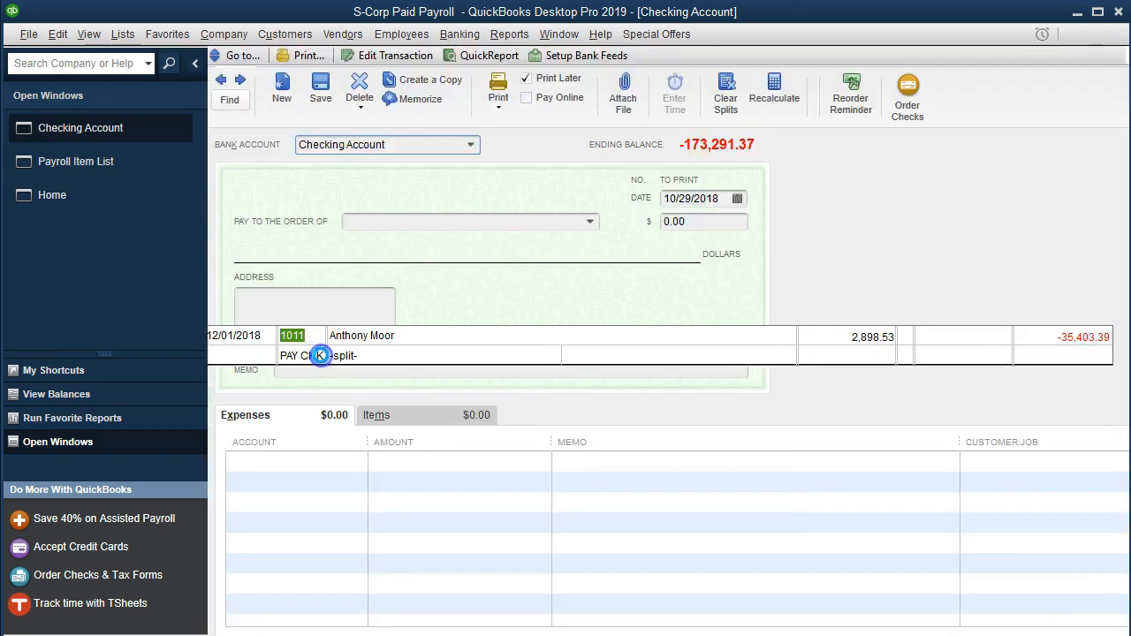
{"action": "left_click", "coordinate": [489, 443]}
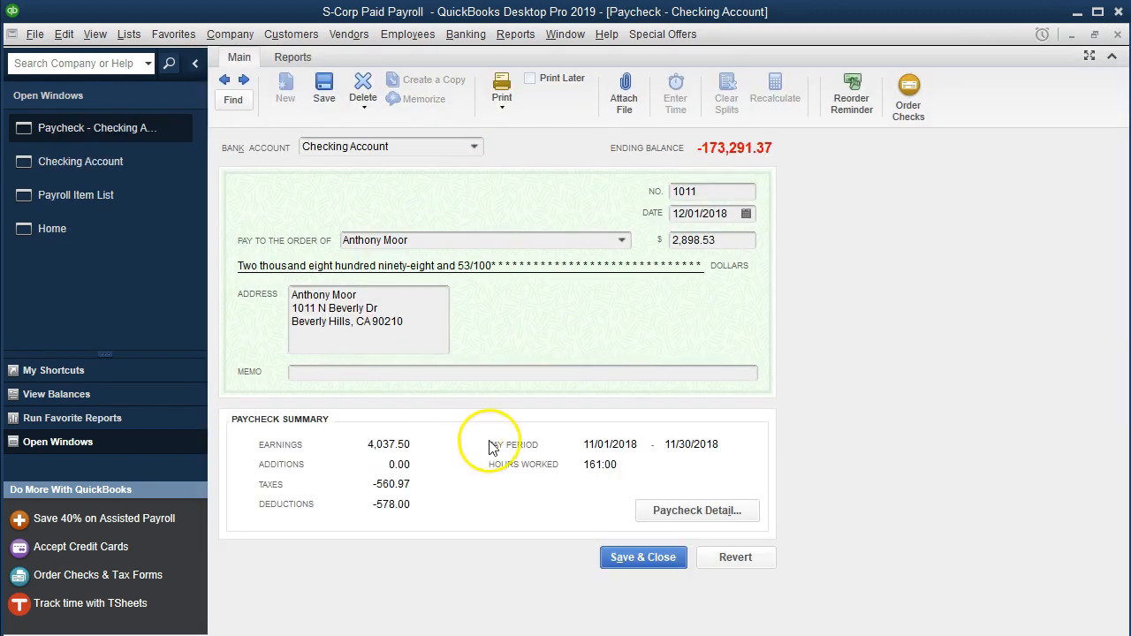
{"action": "left_click", "coordinate": [682, 512]}
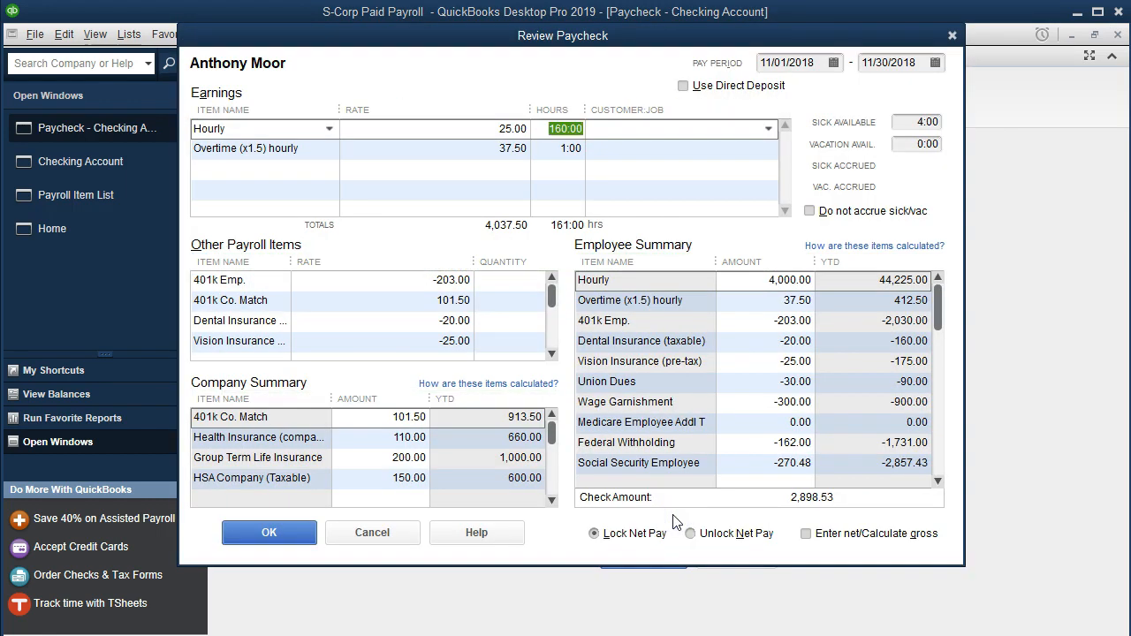
Review the Other Payroll Items on the hourly employee's paycheck down to Wage Garnishment.
{"action": "left_click", "coordinate": [551, 353]}
{"action": "left_click", "coordinate": [552, 353]}
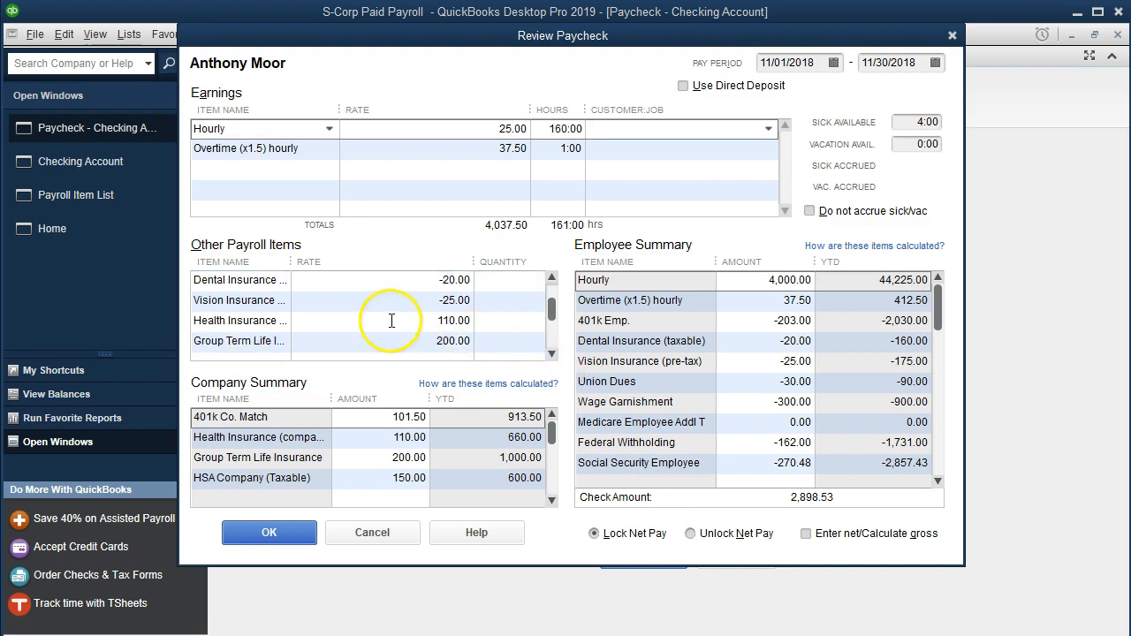
{"action": "left_click", "coordinate": [551, 355]}
{"action": "left_click", "coordinate": [551, 355]}
{"action": "left_click", "coordinate": [551, 354]}
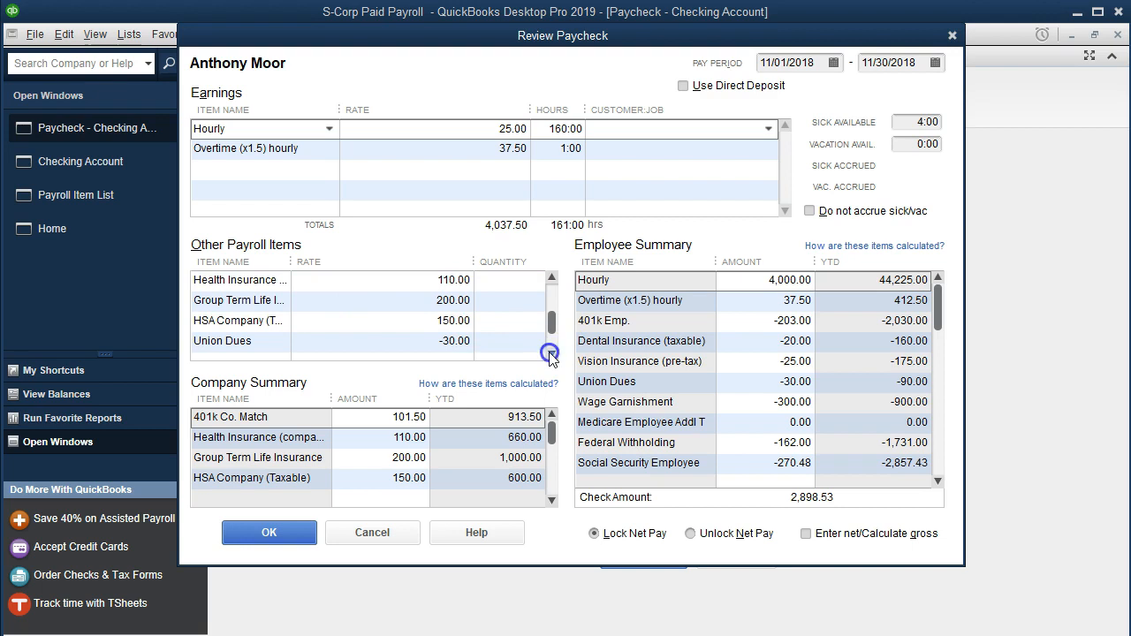
{"action": "left_click", "coordinate": [551, 354]}
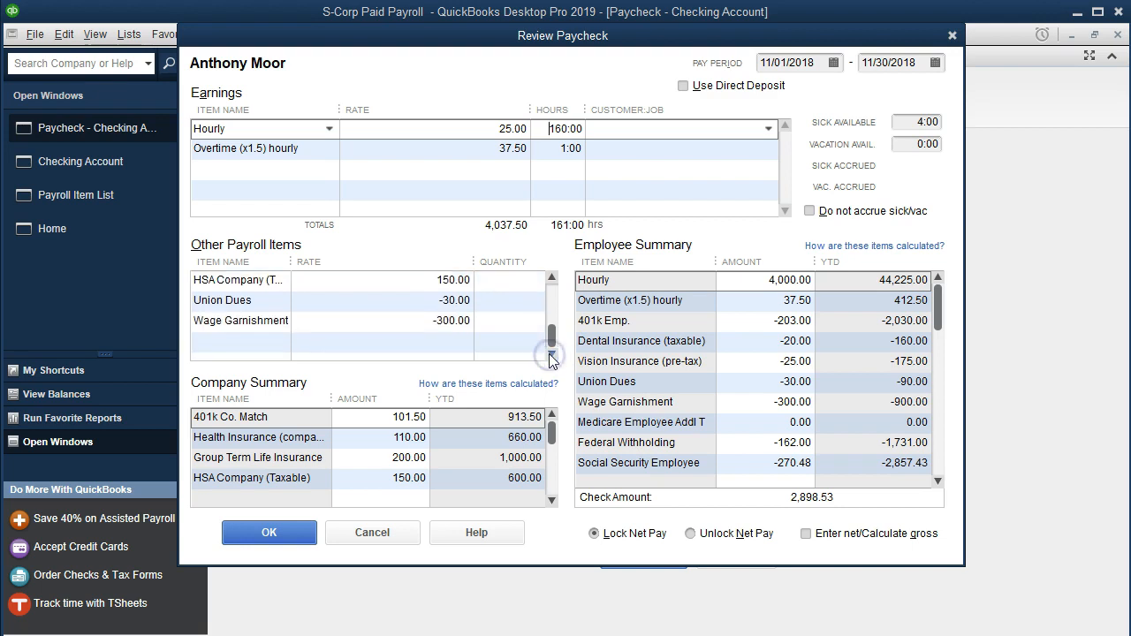
{"action": "left_click", "coordinate": [551, 335]}
Check the hourly employee's Medicare Employee amount in the Calculator by adding 4,000 and 37.5 and multiplying the sum by 0.0145.
{"action": "key", "text": "XF86Calculator"}
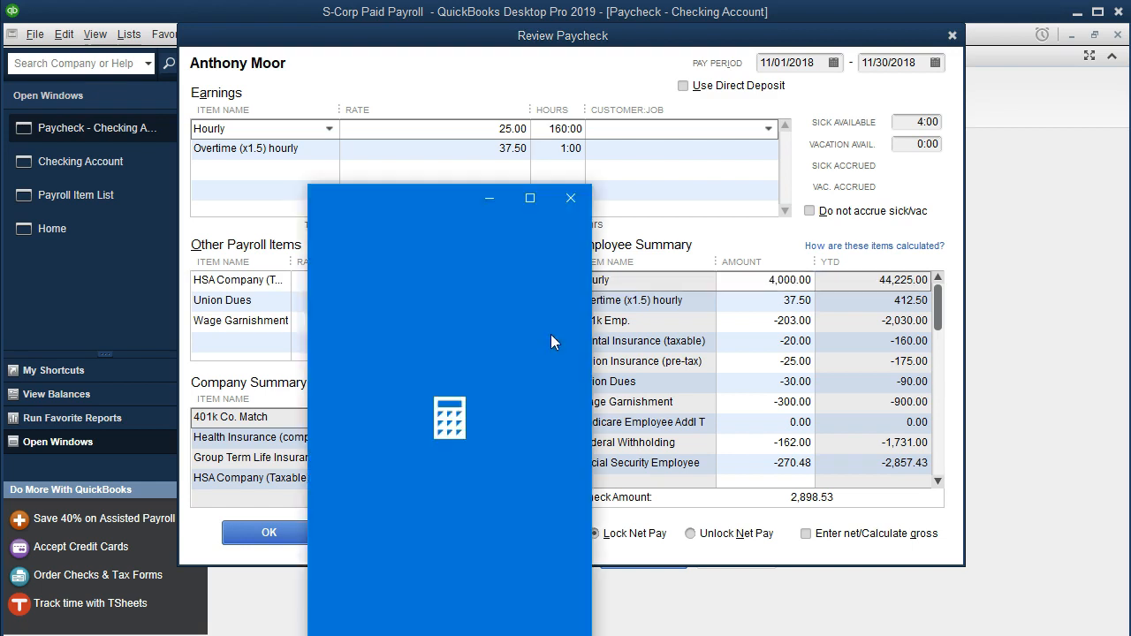
{"action": "left_click_drag", "start_coordinate": [434, 210], "coordinate": [400, 173]}
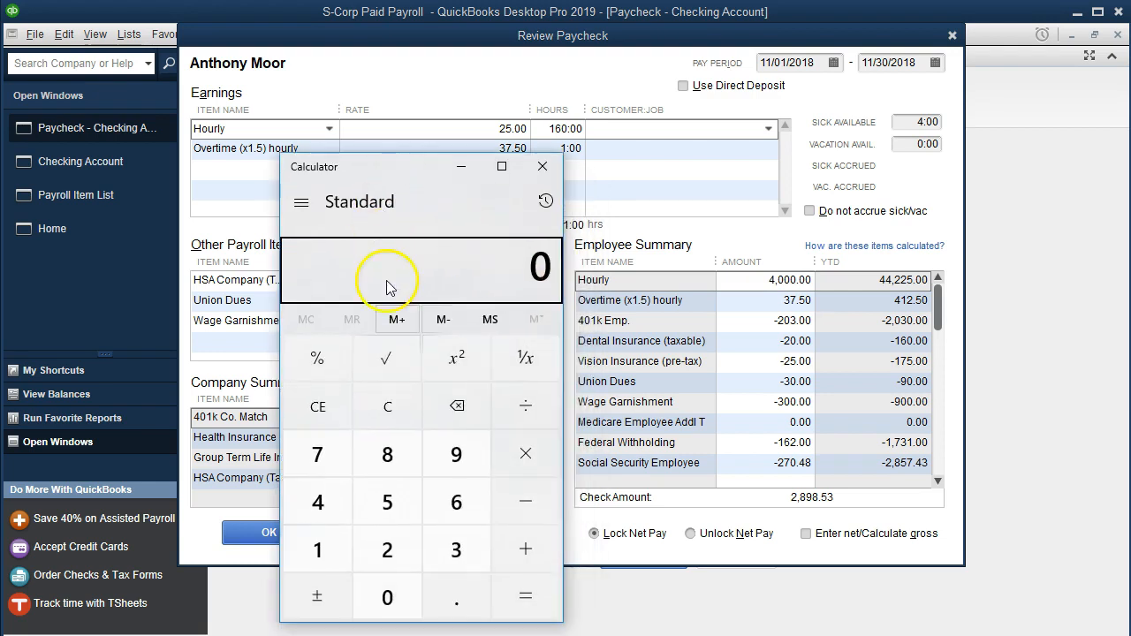
{"action": "left_click", "coordinate": [400, 415]}
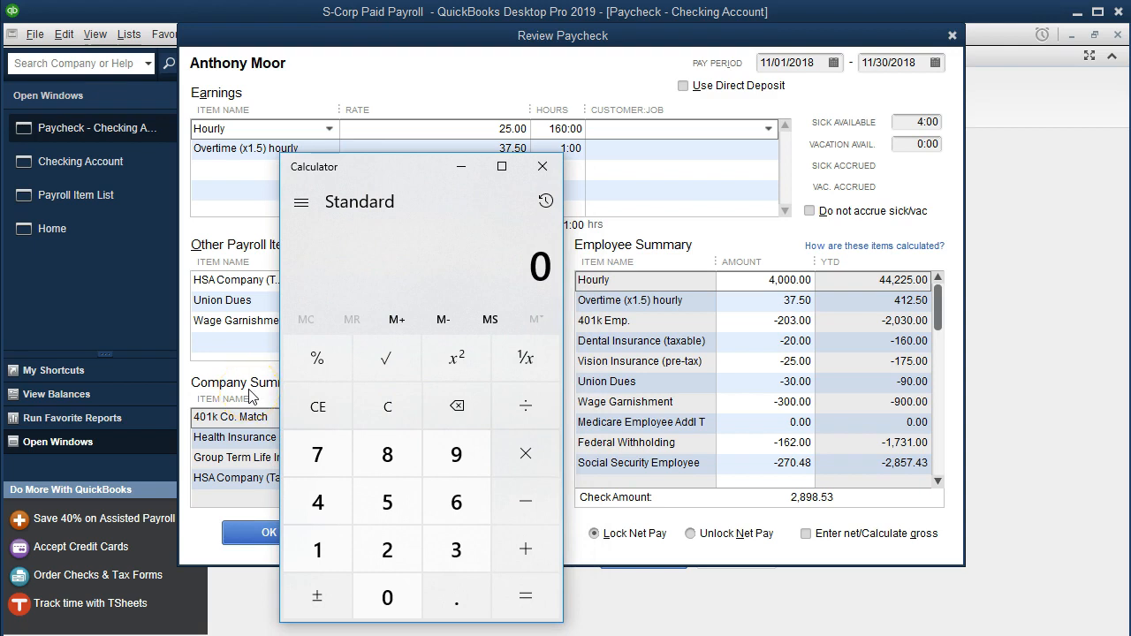
{"action": "type", "text": "400"}
{"action": "type", "text": "000"}
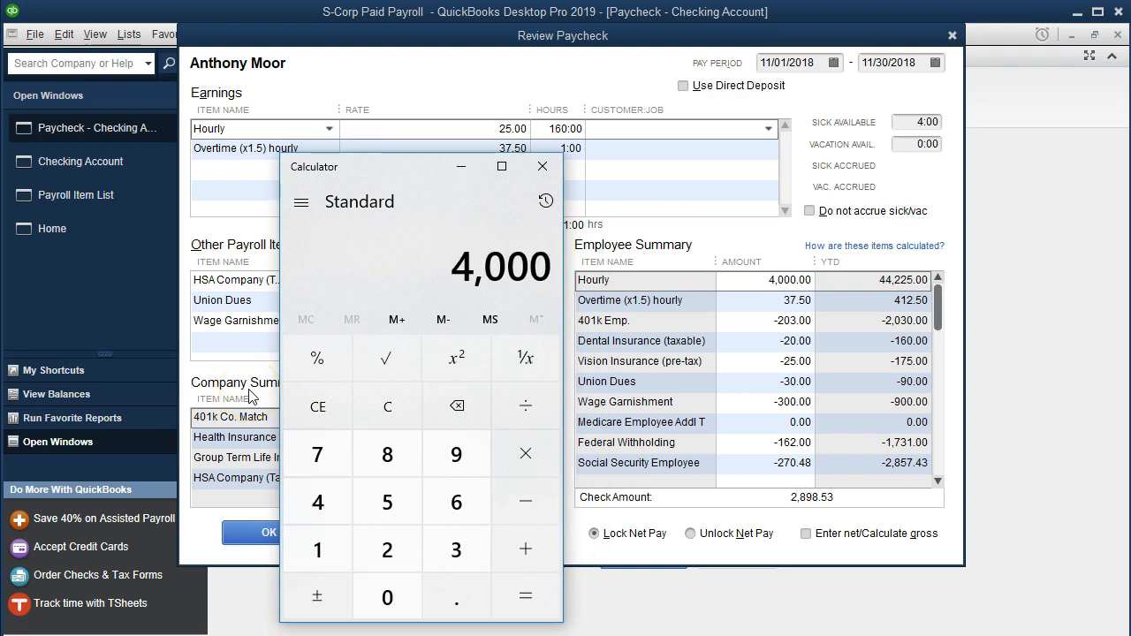
{"action": "type", "text": "+37.5"}
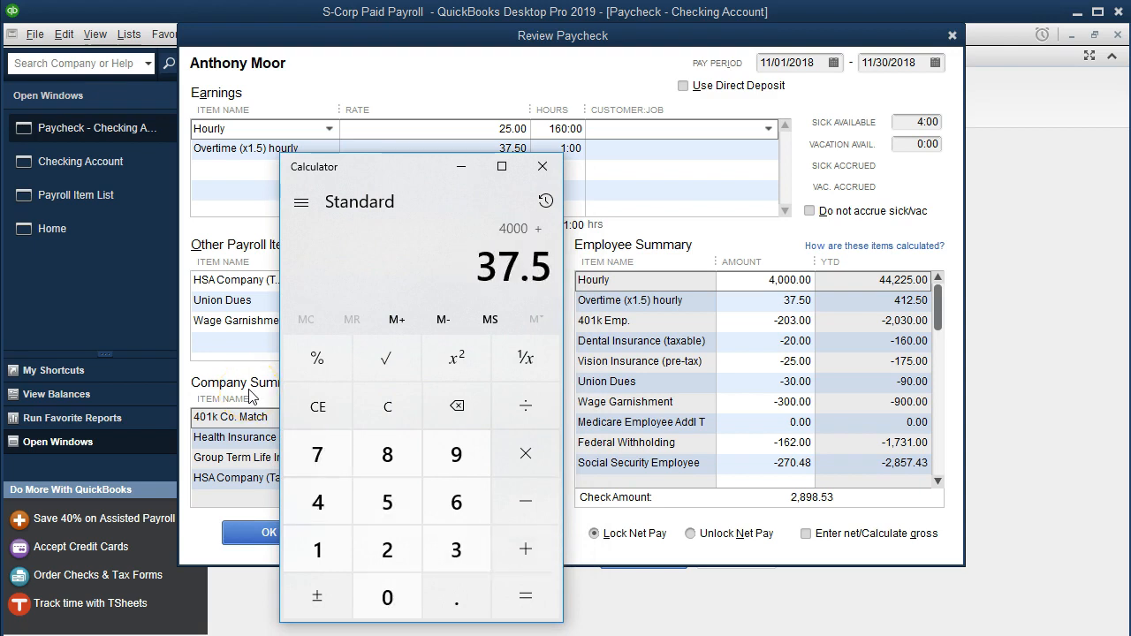
{"action": "type", "text": "+"}
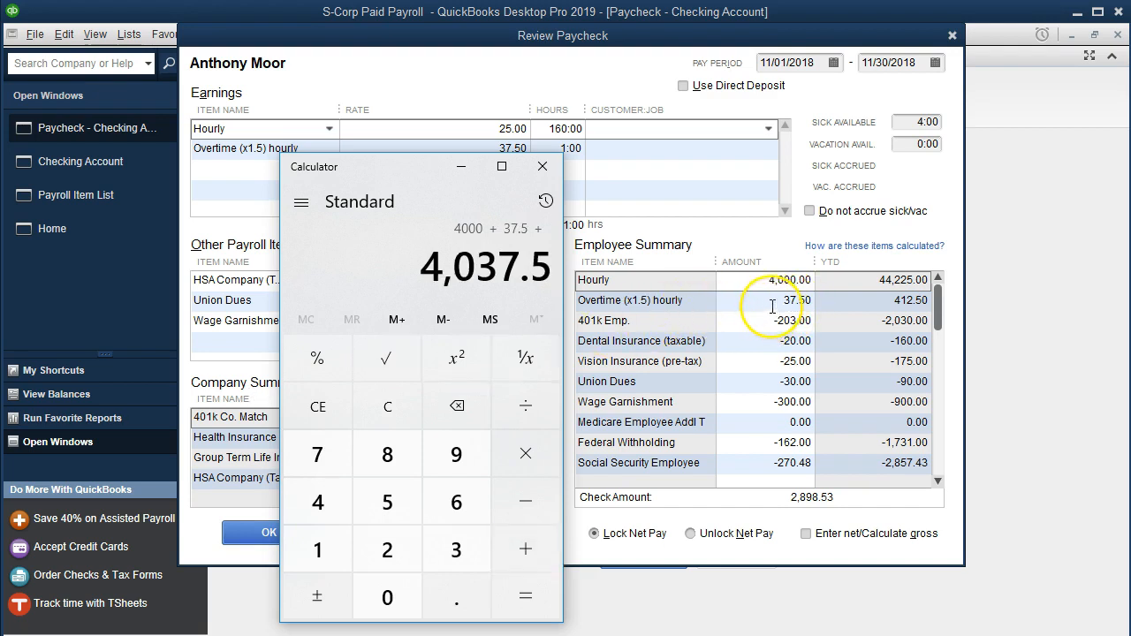
{"action": "type", "text": "*.0145"}
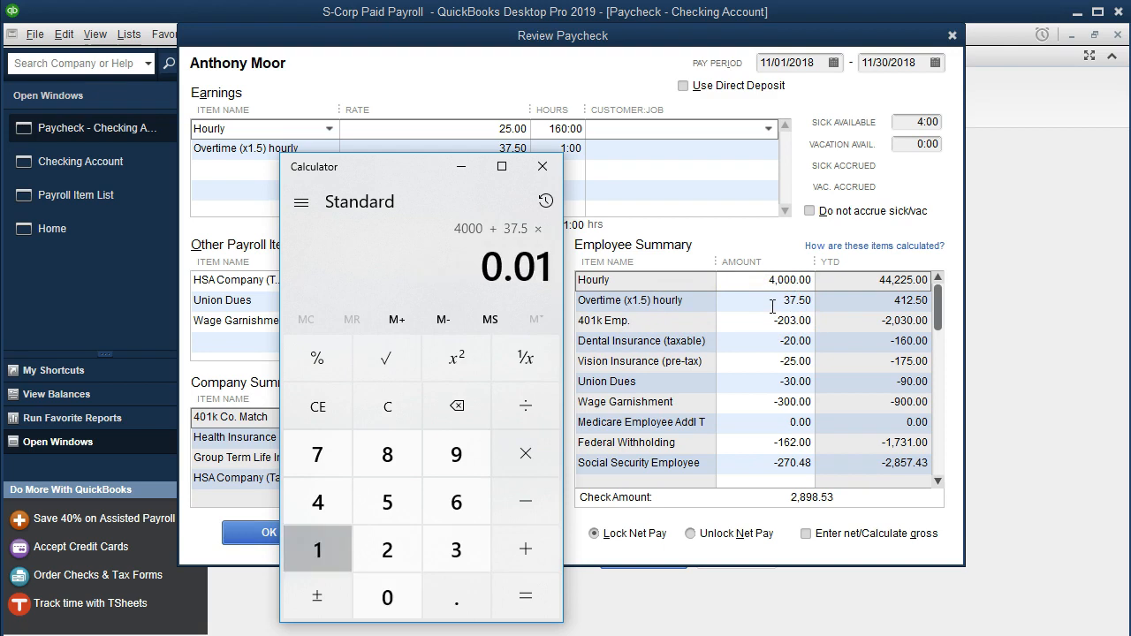
{"action": "key", "text": "Return"}
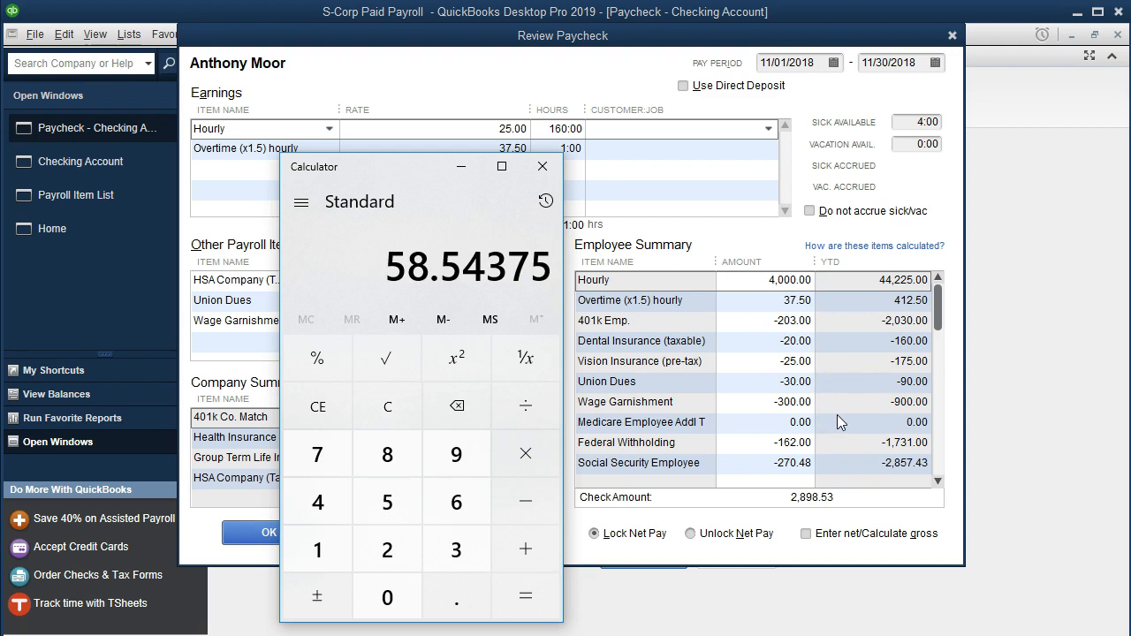
{"action": "left_click", "coordinate": [938, 481]}
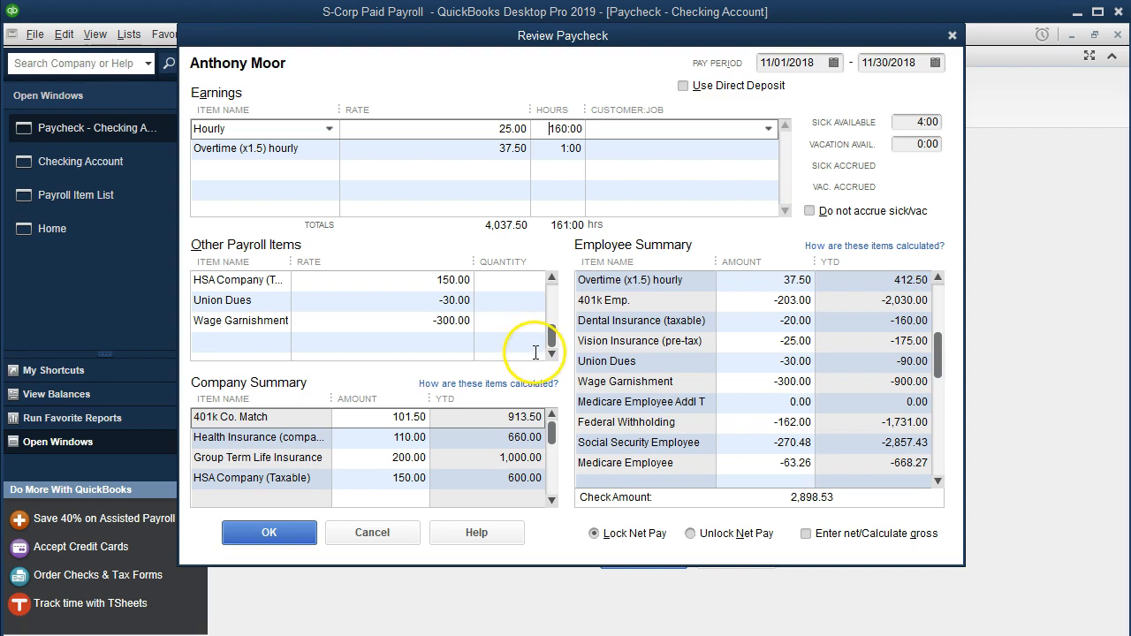
Close the hourly employee's paycheck without changing it, and open the paycheck detail of paycheck 1014 dated 12/31/2018 from the register.
{"action": "left_click", "coordinate": [951, 36]}
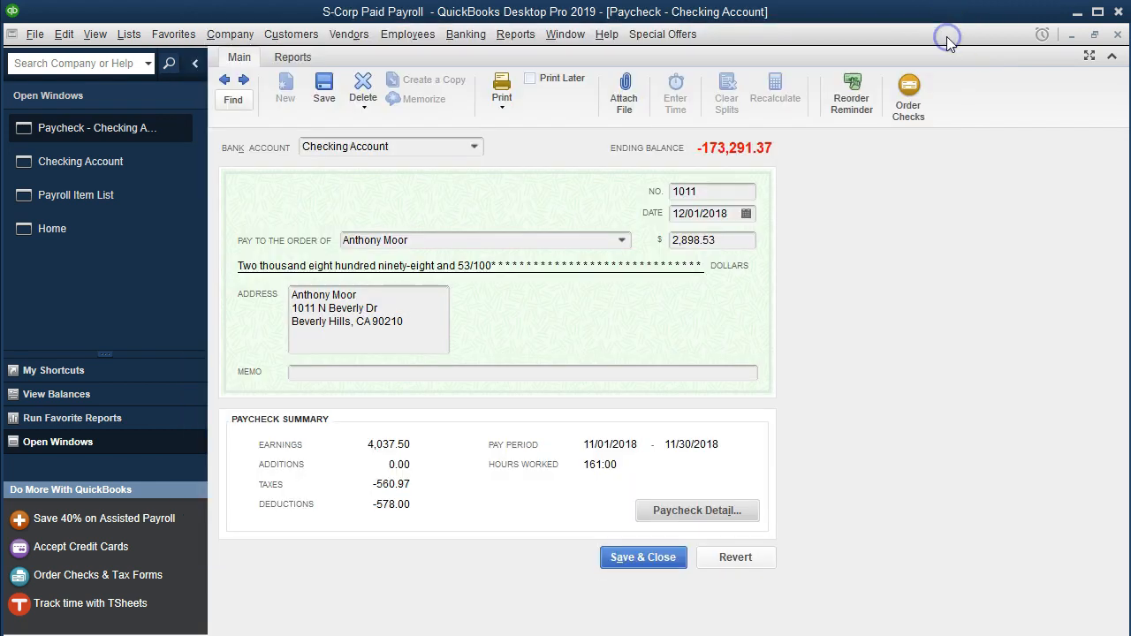
{"action": "left_click", "coordinate": [1117, 35]}
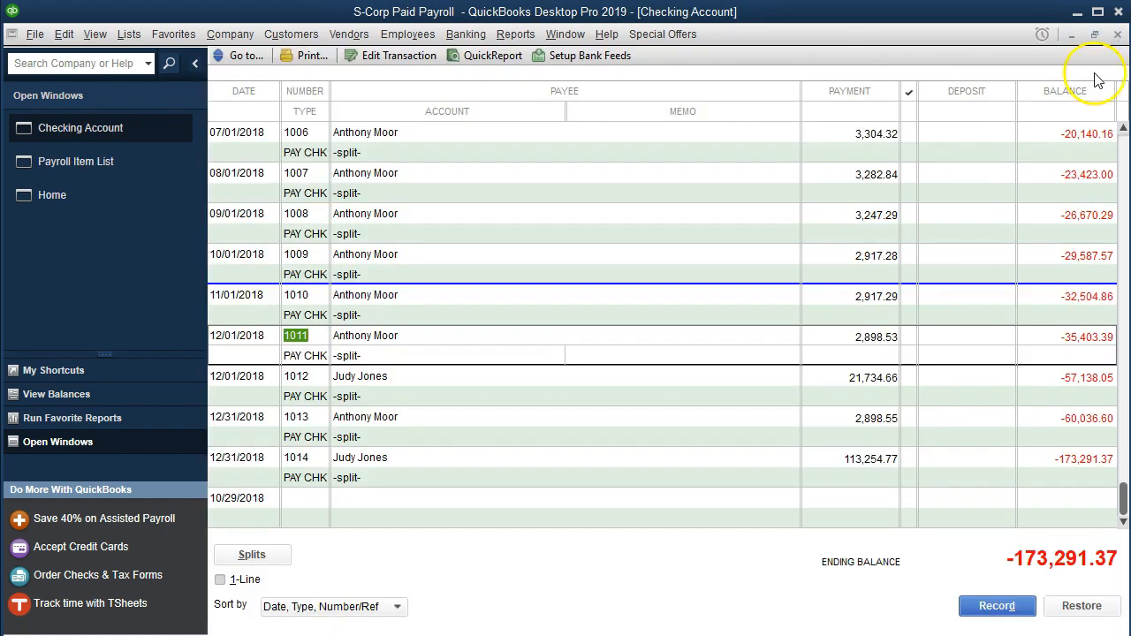
{"action": "left_click", "coordinate": [316, 479]}
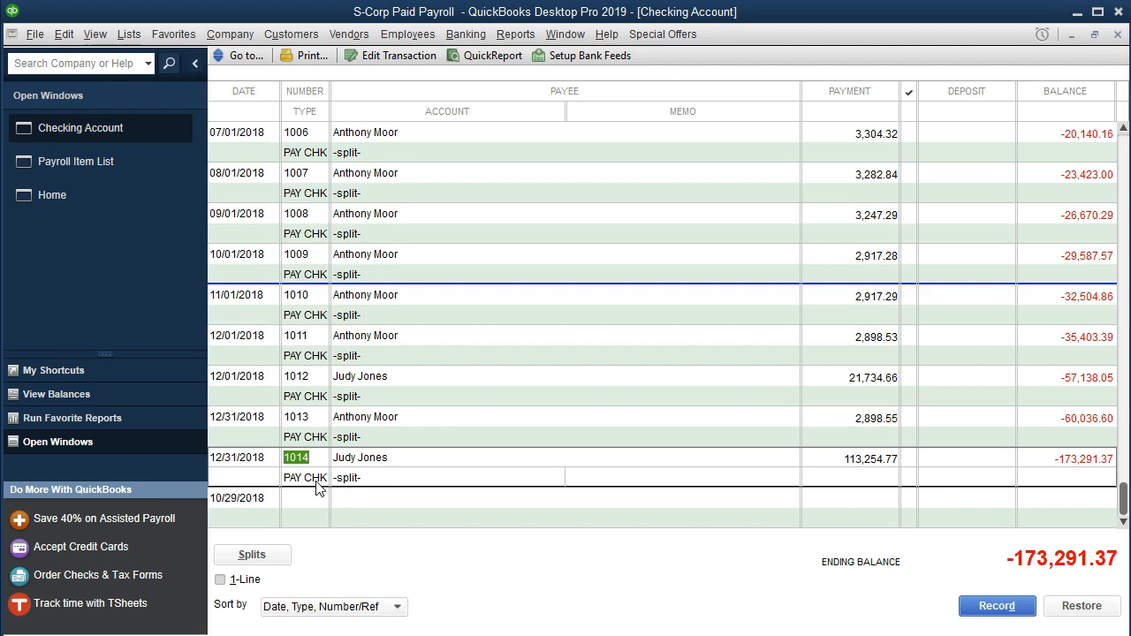
{"action": "double_click", "coordinate": [317, 488]}
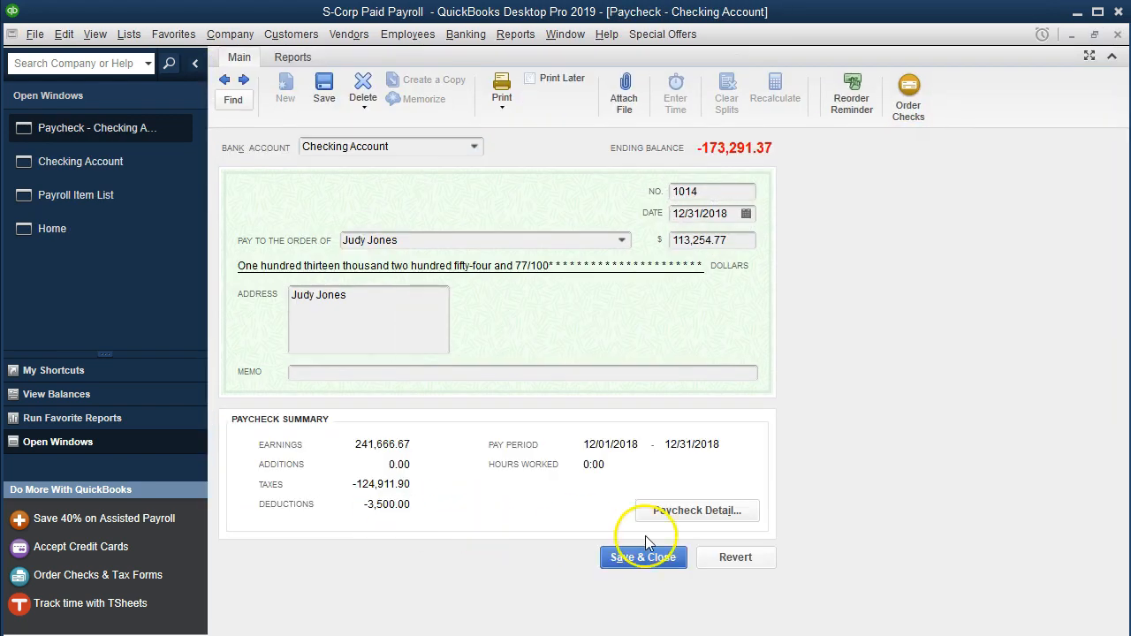
{"action": "left_click", "coordinate": [720, 517]}
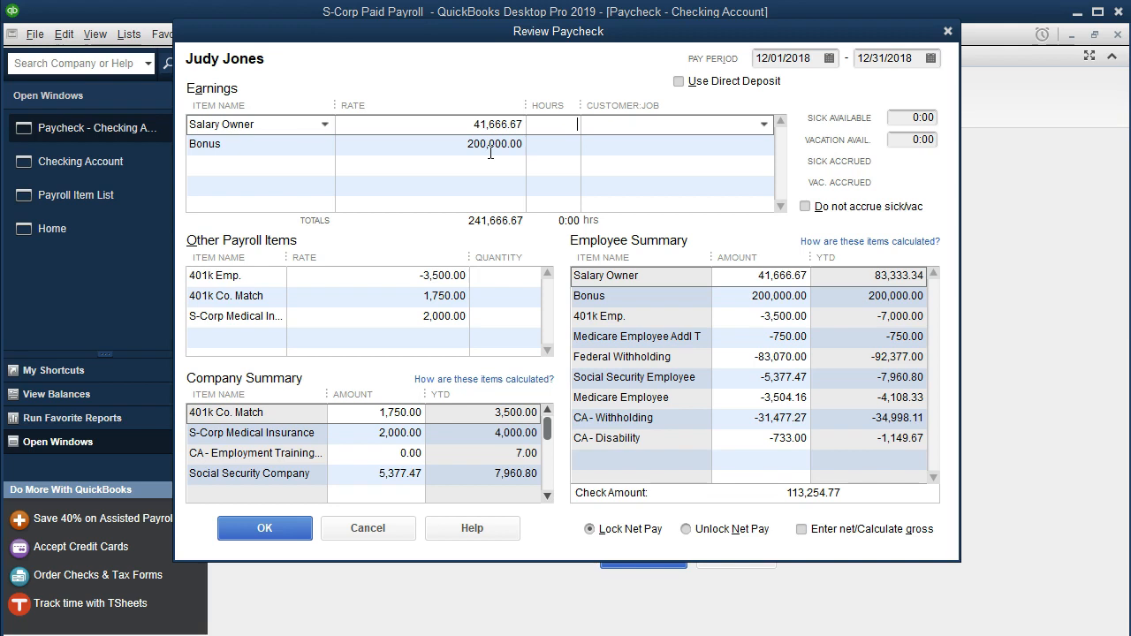
Check the Medicare Employee amount by multiplying the sum of 200,000 and 41,666.67 by 0.0145 in the Calculator, and select the additional Medicare tax amount.
{"action": "key", "text": "XF86Calculator"}
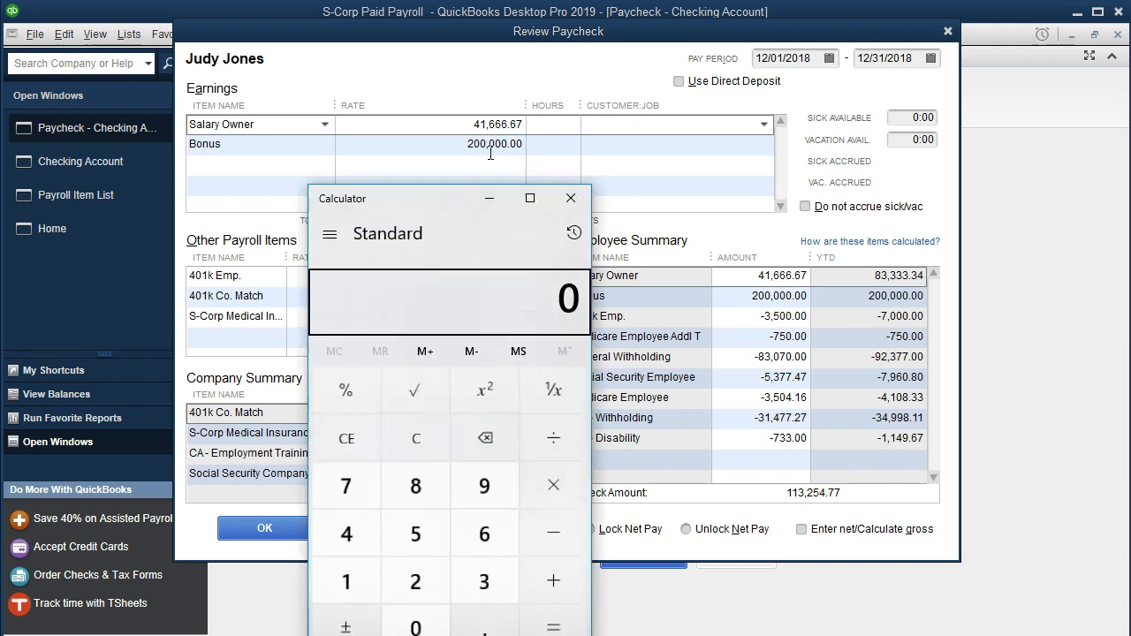
{"action": "left_click_drag", "start_coordinate": [442, 200], "coordinate": [505, 191]}
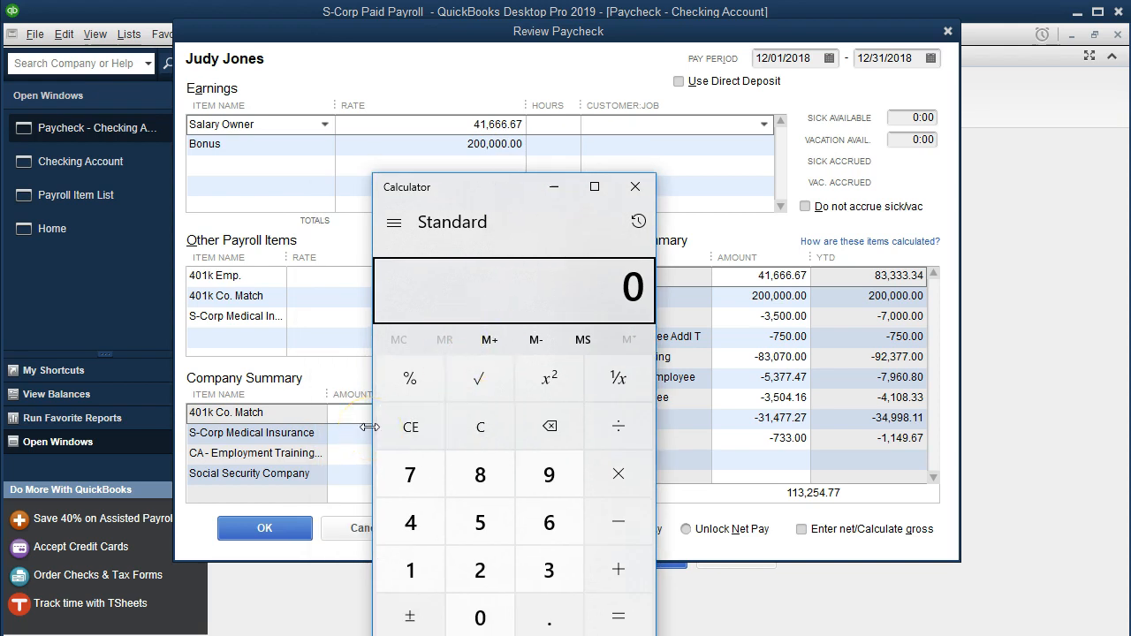
{"action": "type", "text": "4"}
{"action": "key", "text": "BackSpace"}
{"action": "type", "text": "200000 + "}
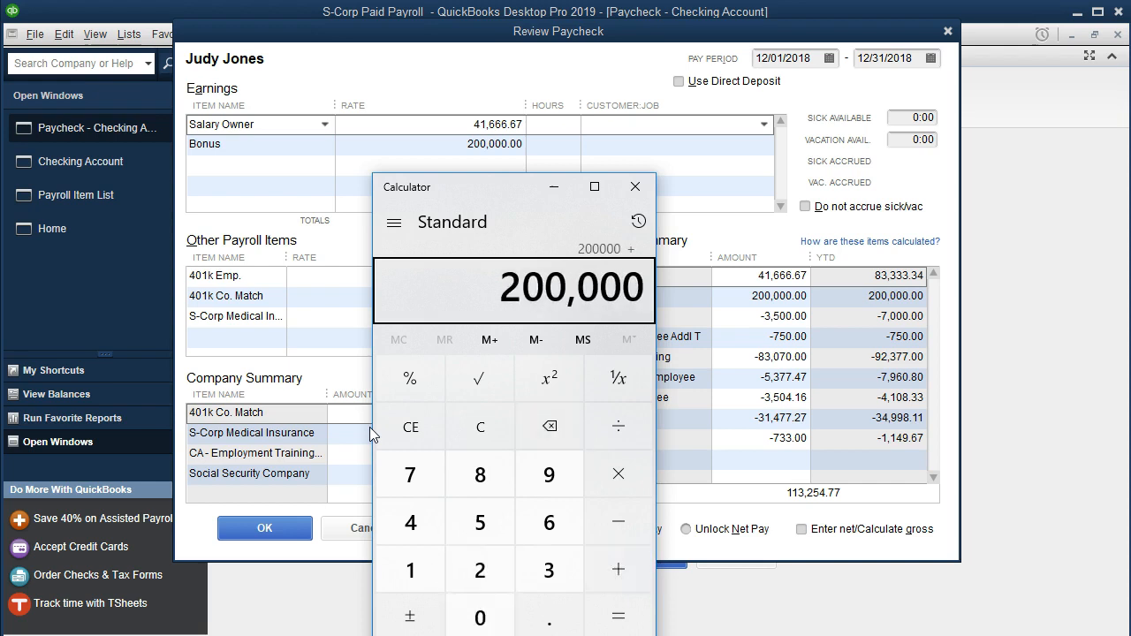
{"action": "type", "text": "41,666.67"}
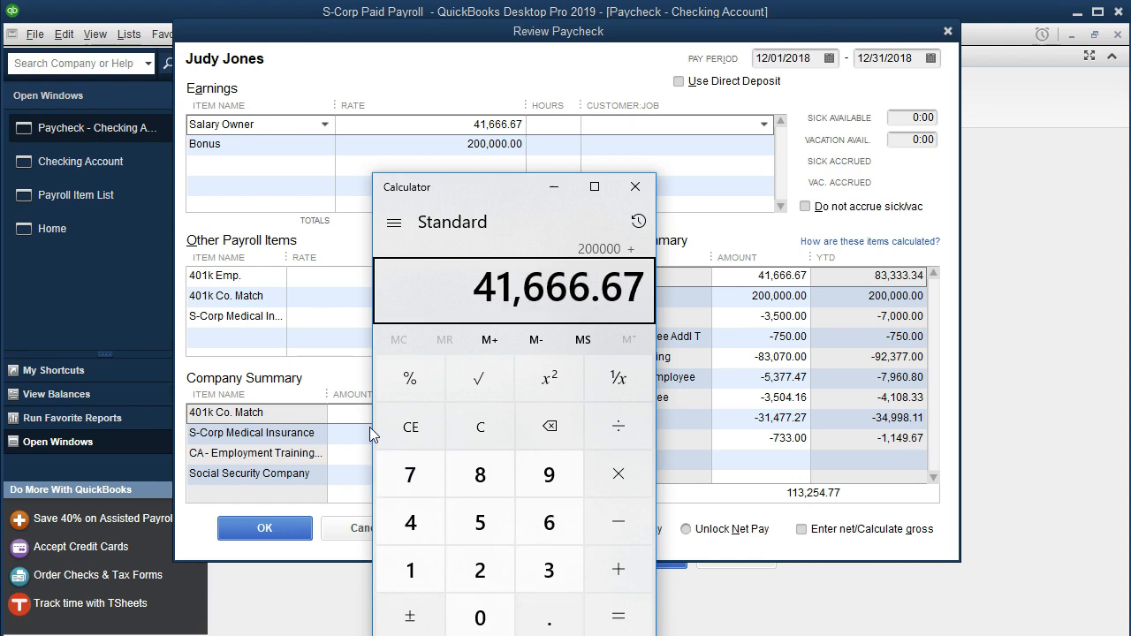
{"action": "key", "text": "plus"}
{"action": "type", "text": "*0.01"}
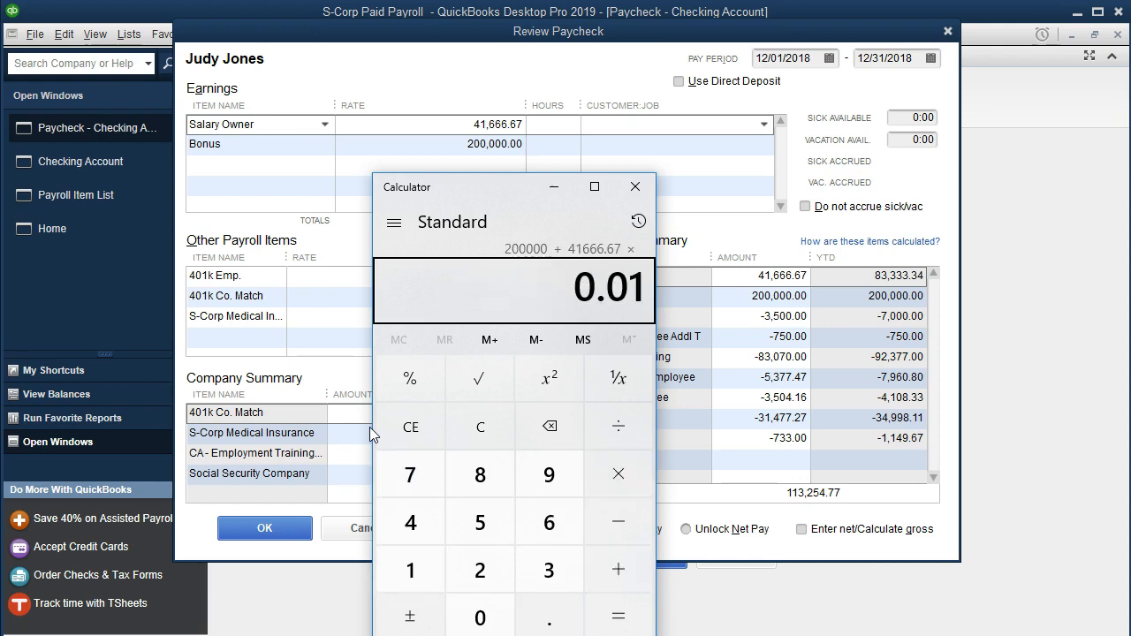
{"action": "type", "text": "45"}
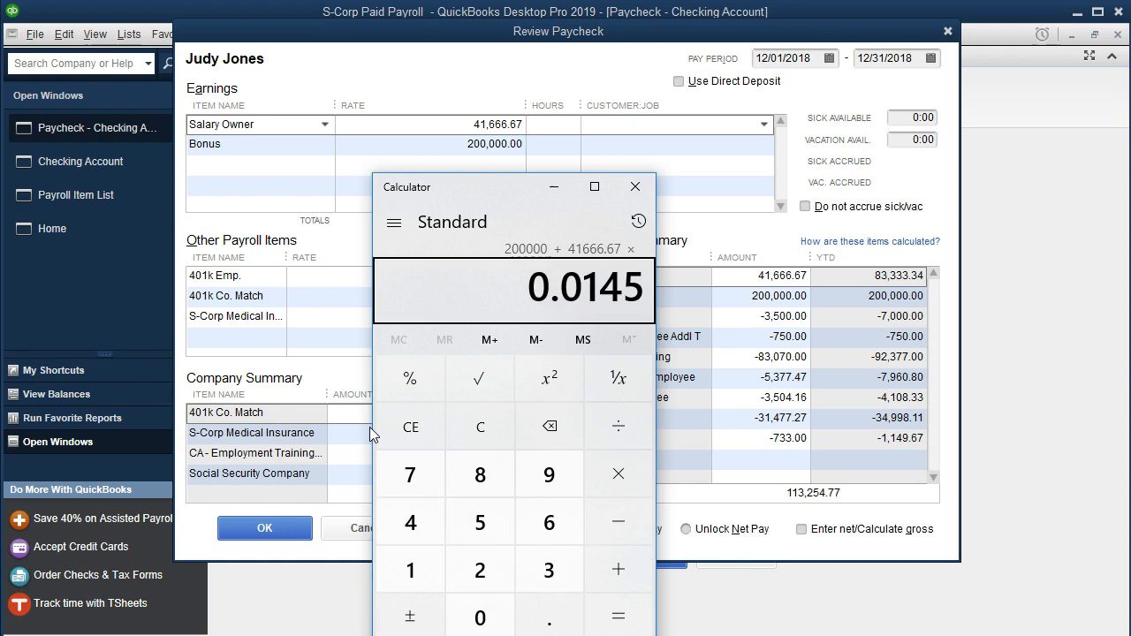
{"action": "key", "text": "Return"}
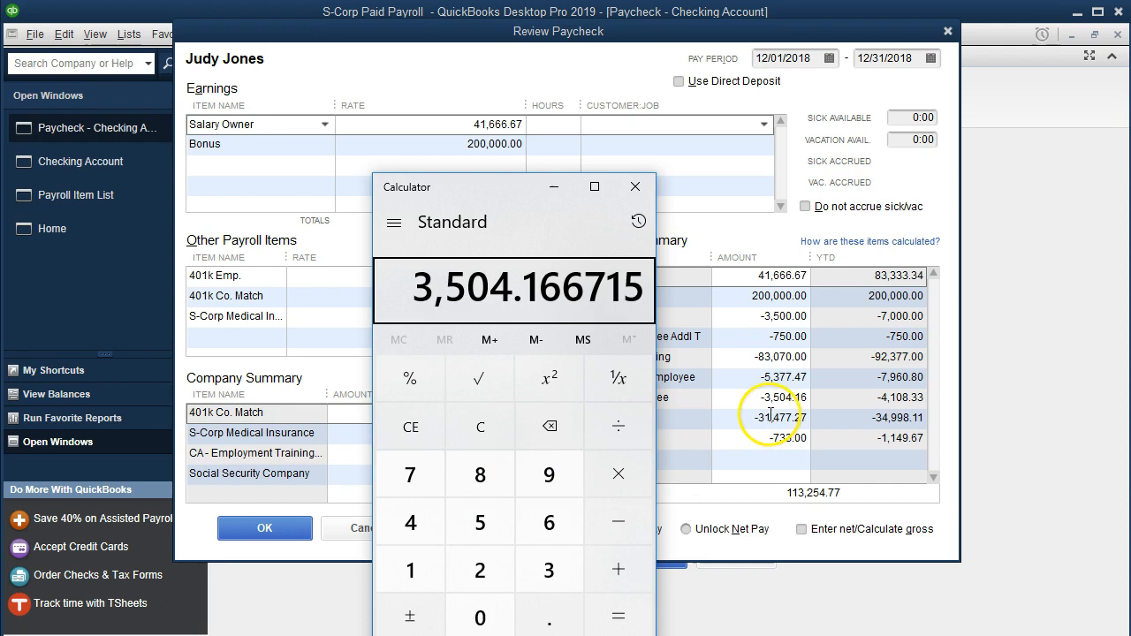
{"action": "left_click_drag", "start_coordinate": [489, 193], "coordinate": [368, 173]}
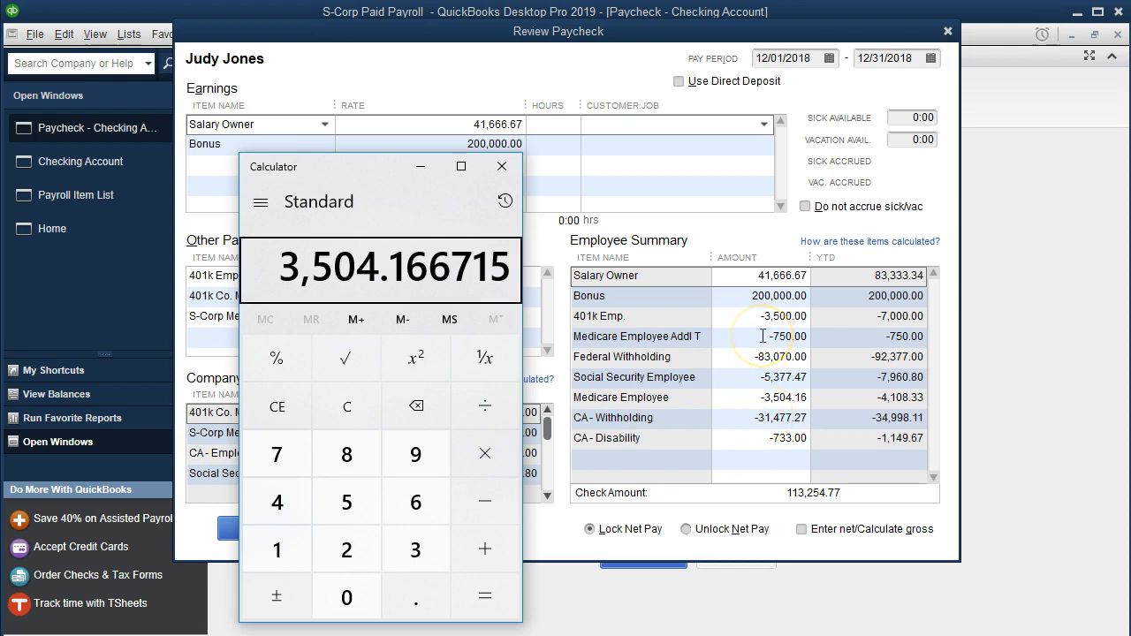
{"action": "left_click", "coordinate": [762, 336]}
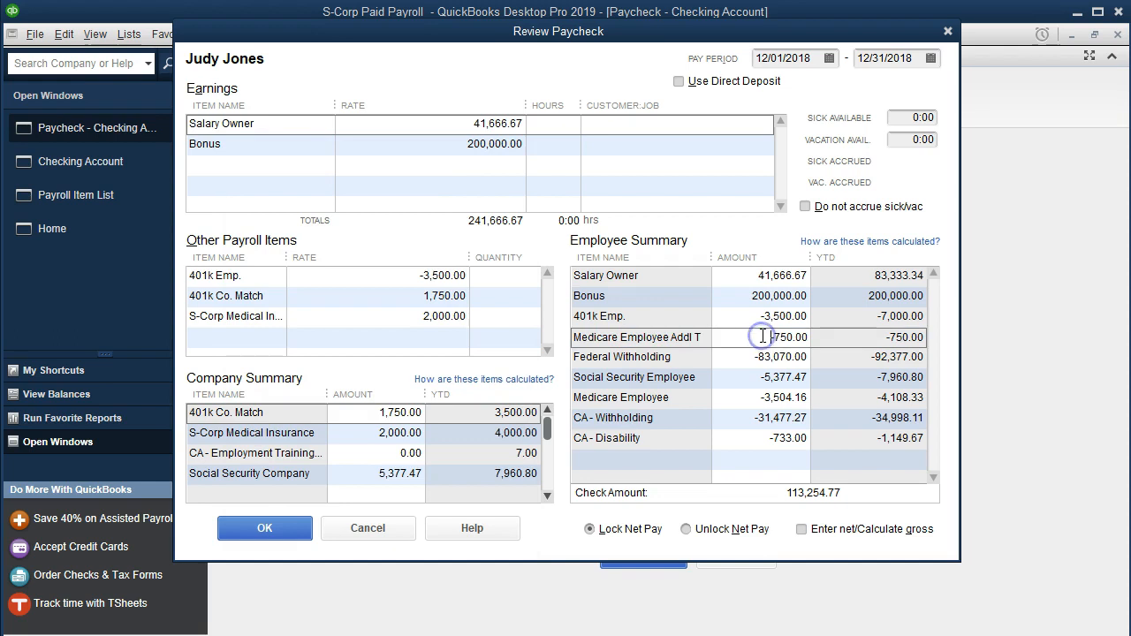